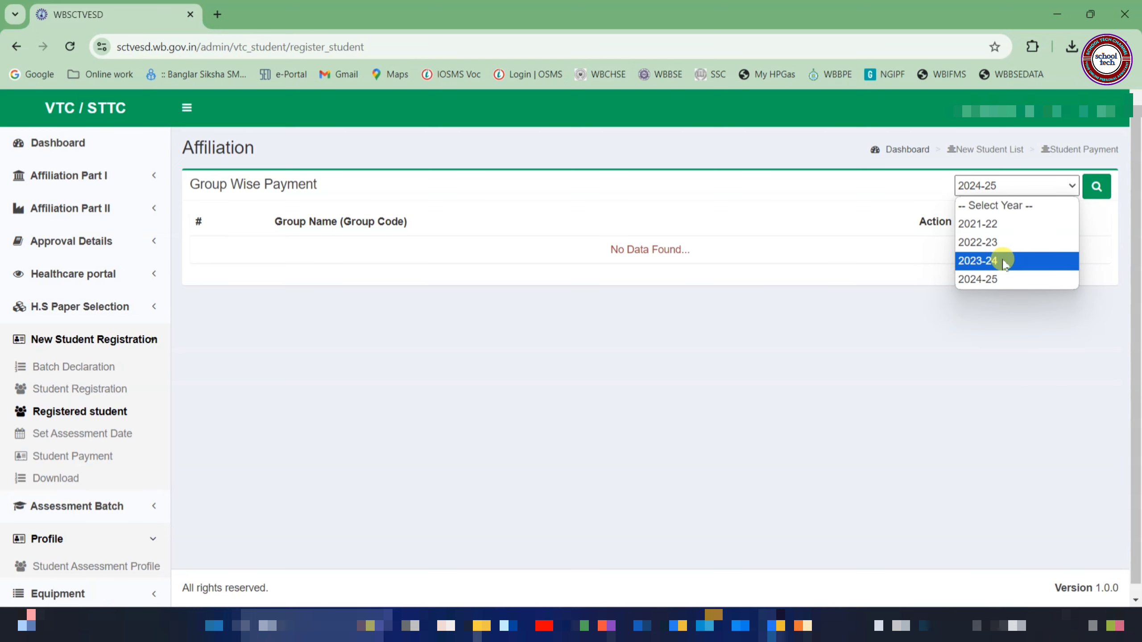
Step: Search the registered groups for 2023-24 and open the Batch 2 exam student list for GARMENT MANUFACTURING (GMMFA)
{"action": "left_click", "coordinate": [1003, 258]}
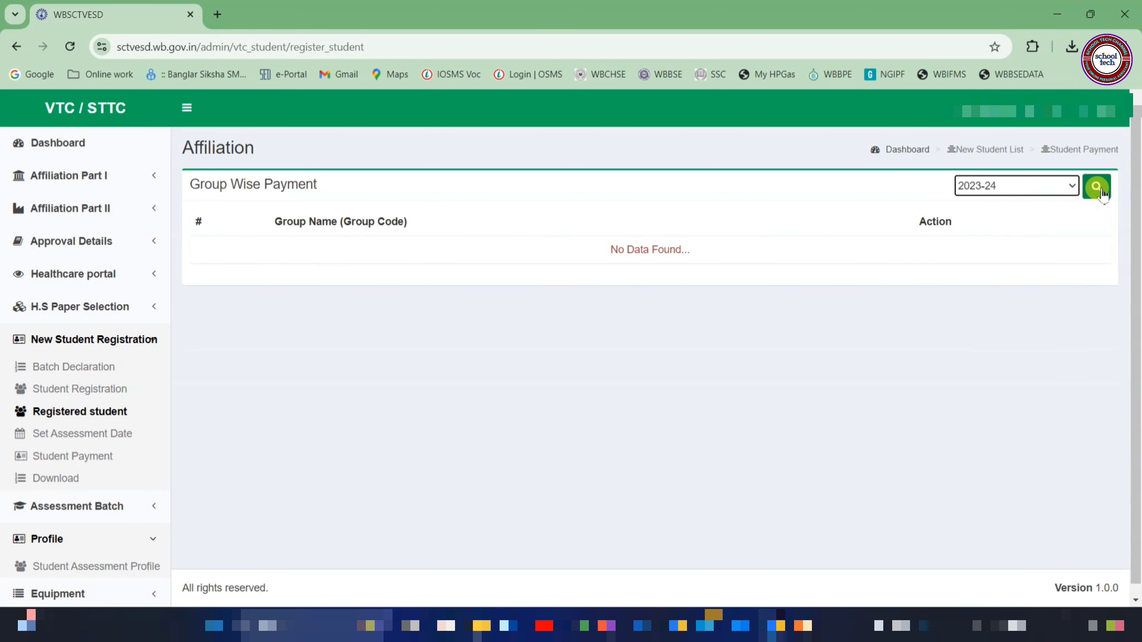
{"action": "left_click", "coordinate": [1096, 187]}
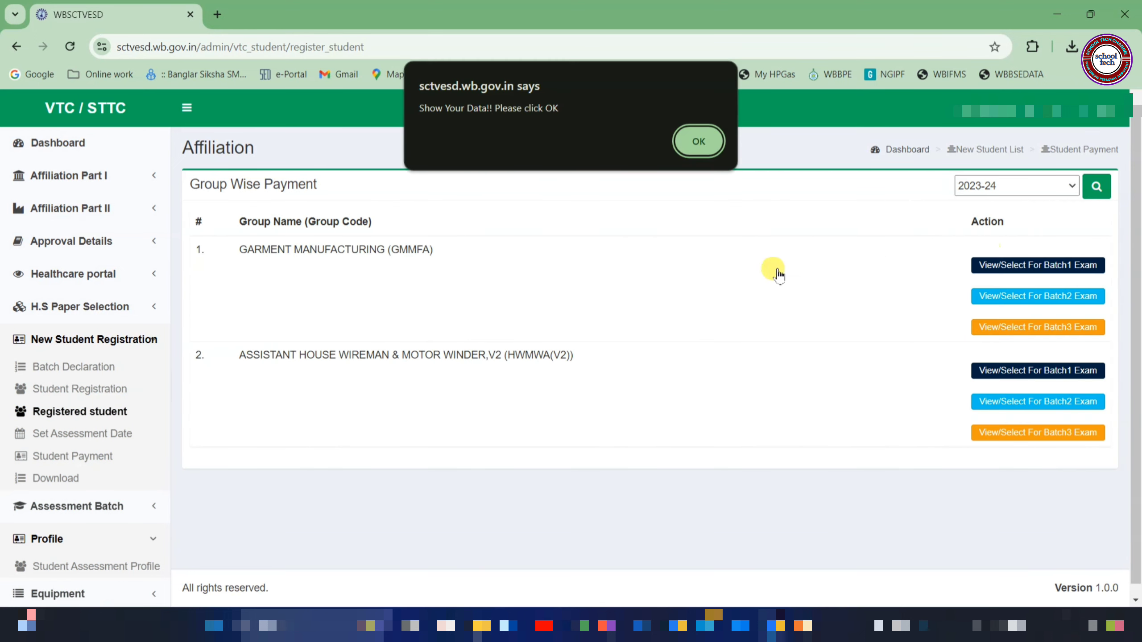
{"action": "left_click", "coordinate": [698, 142]}
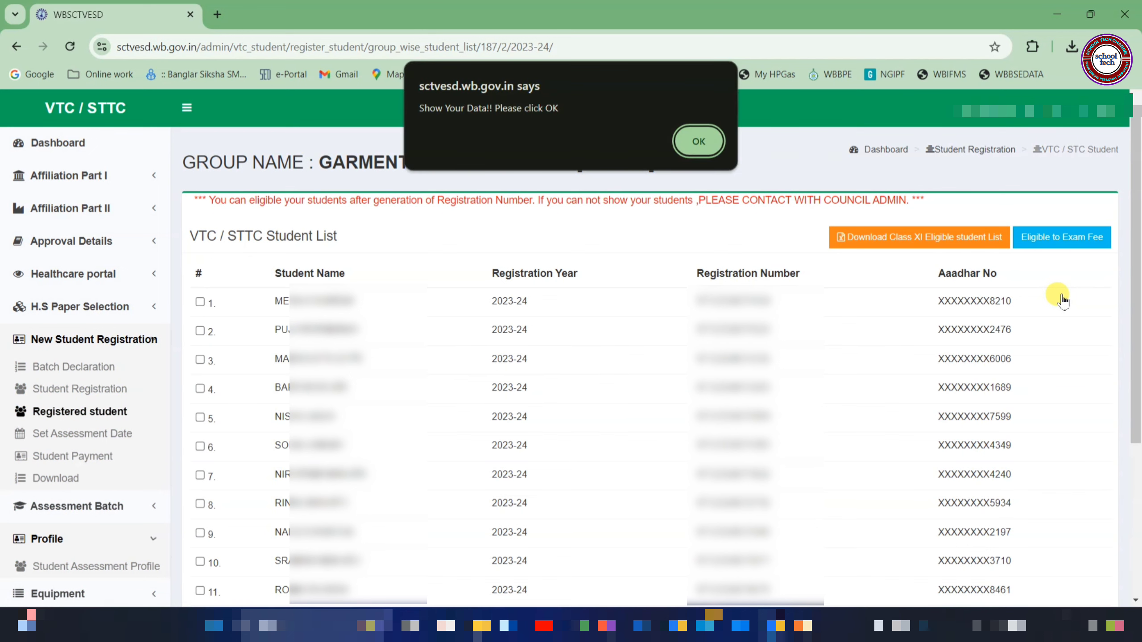
{"action": "left_click", "coordinate": [696, 140]}
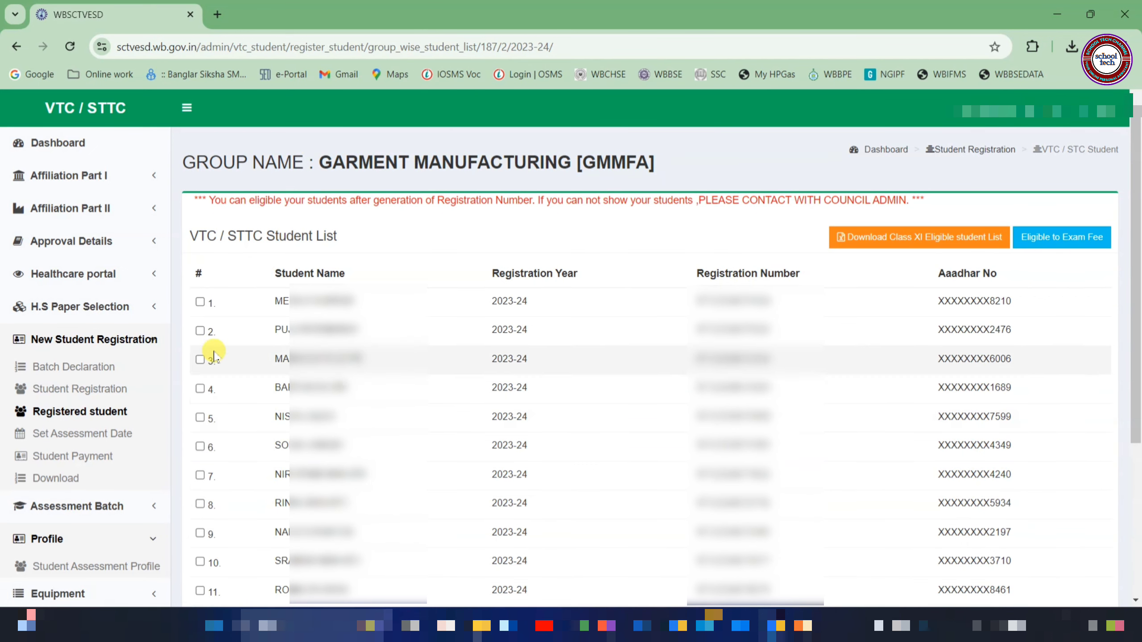
Step: Select the listed Garment Manufacturing students and confirm them as eligible for the exam fee
{"action": "left_click", "coordinate": [201, 302]}
{"action": "left_click", "coordinate": [200, 331]}
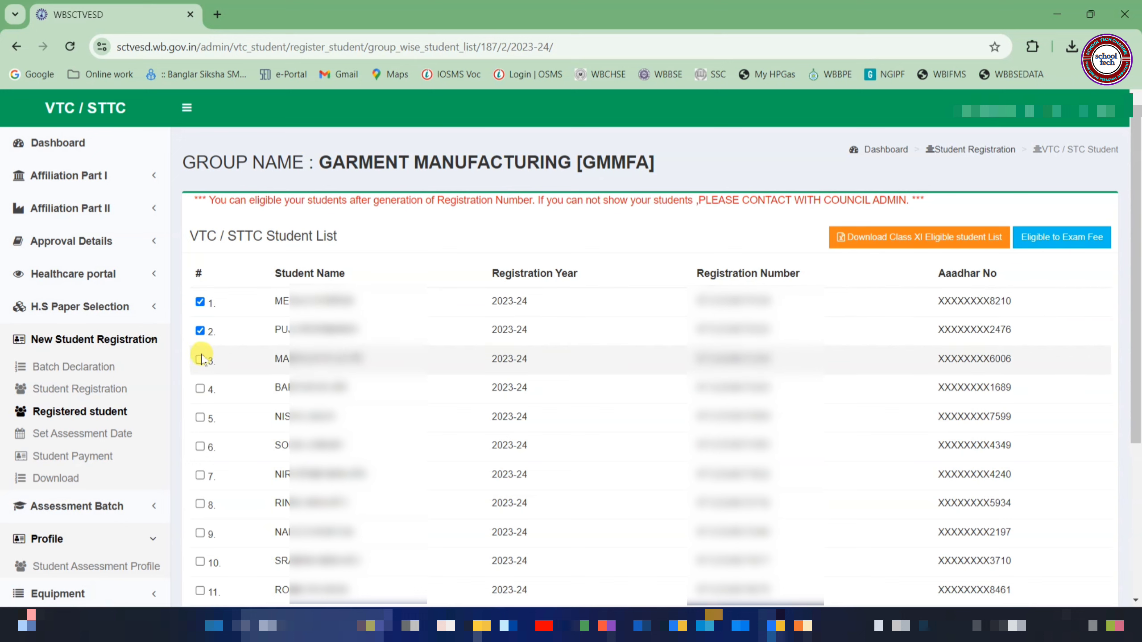
{"action": "left_click", "coordinate": [201, 360]}
{"action": "left_click", "coordinate": [200, 388]}
{"action": "left_click", "coordinate": [200, 417]}
{"action": "left_click", "coordinate": [201, 447]}
{"action": "left_click", "coordinate": [200, 475]}
{"action": "left_click", "coordinate": [200, 504]}
{"action": "left_click", "coordinate": [200, 533]}
{"action": "left_click", "coordinate": [200, 562]}
{"action": "left_click", "coordinate": [200, 591]}
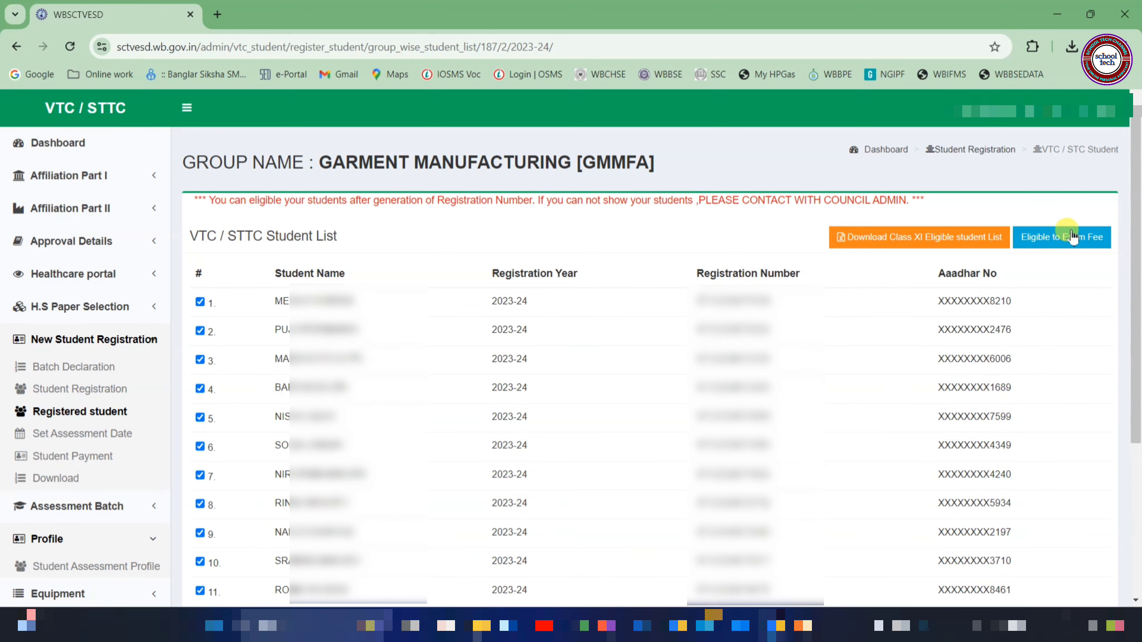
{"action": "left_click", "coordinate": [1050, 238]}
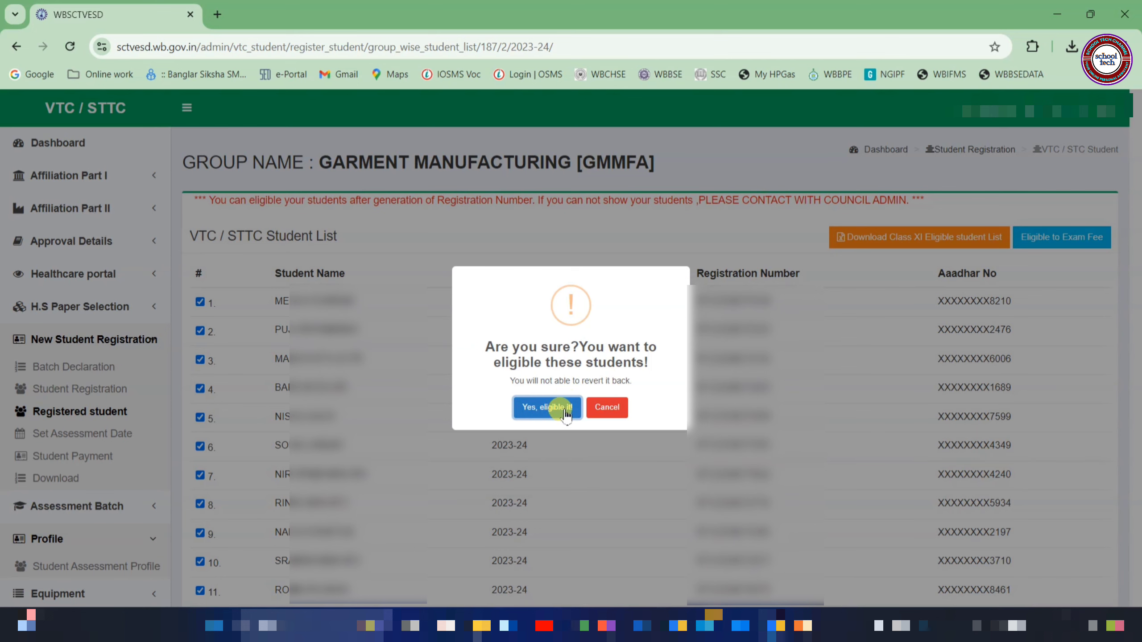
{"action": "left_click", "coordinate": [547, 408]}
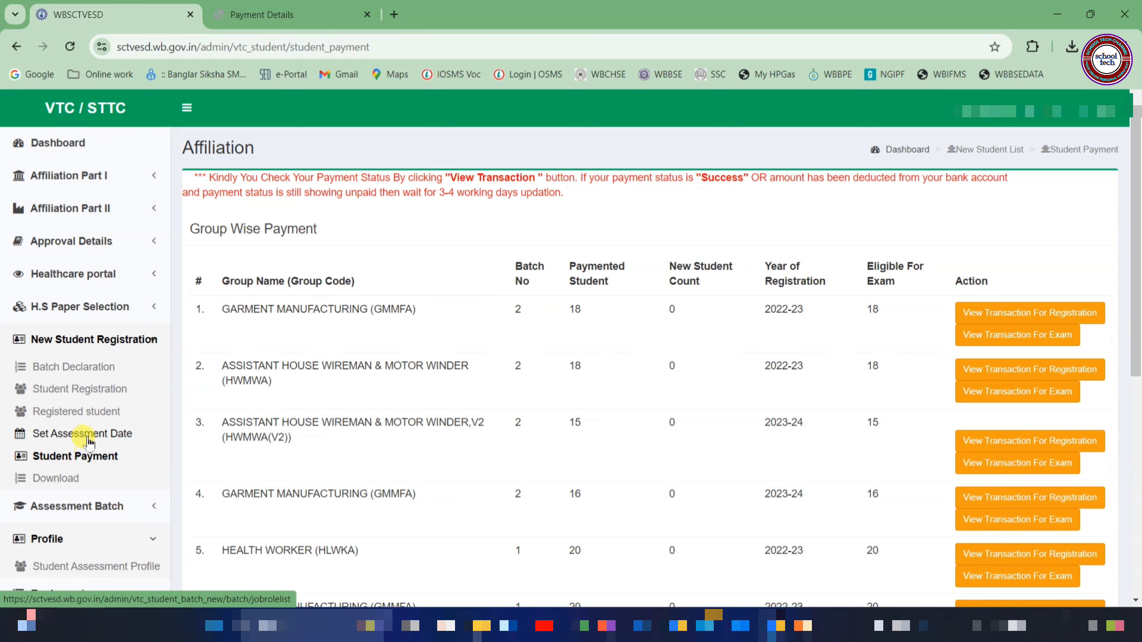
Step: Submit preferred assessment dates 21-09-2024 and 28-09-2024 for the 2023-24 phase 2 Garment Manufacturing batch
{"action": "left_click", "coordinate": [58, 436]}
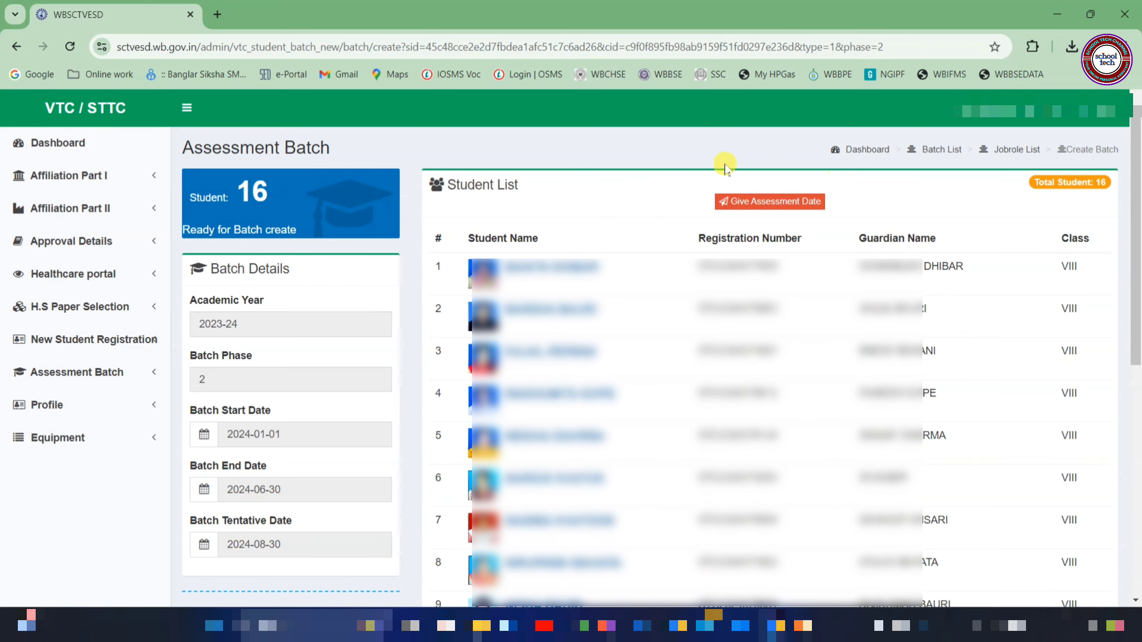
{"action": "left_click", "coordinate": [759, 202]}
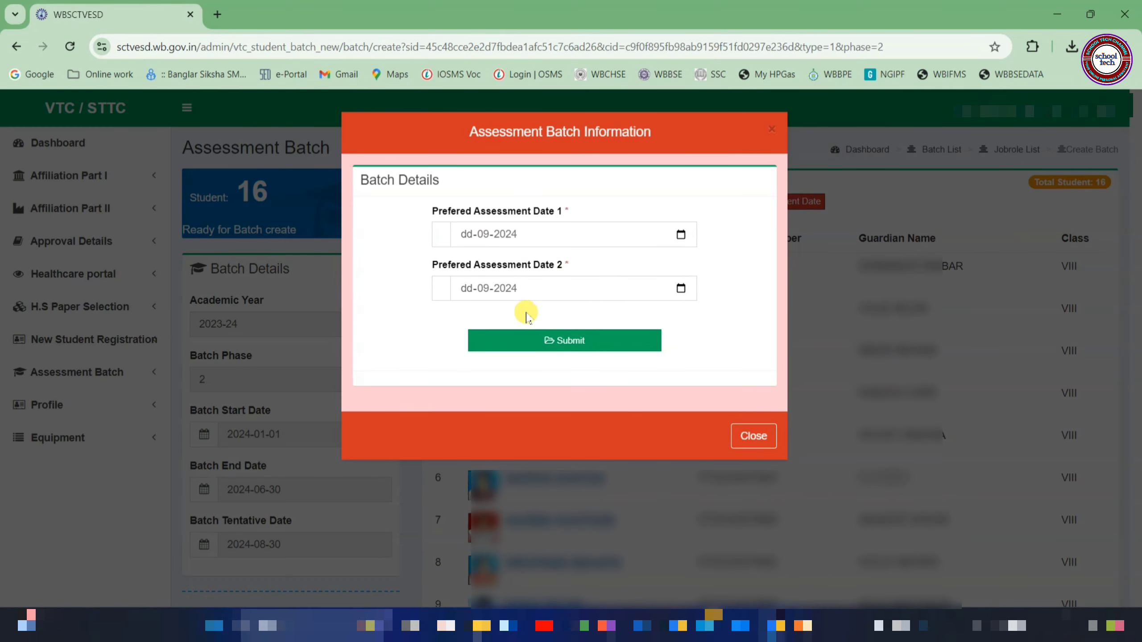
{"action": "left_click", "coordinate": [479, 236]}
{"action": "left_click", "coordinate": [680, 234]}
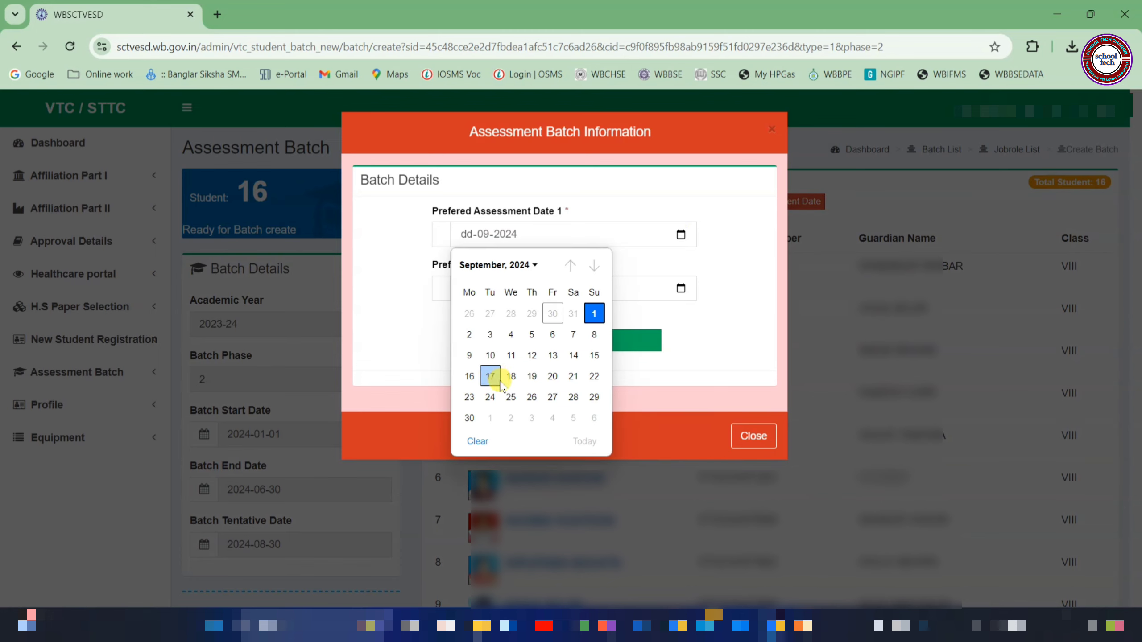
{"action": "left_click", "coordinate": [573, 377]}
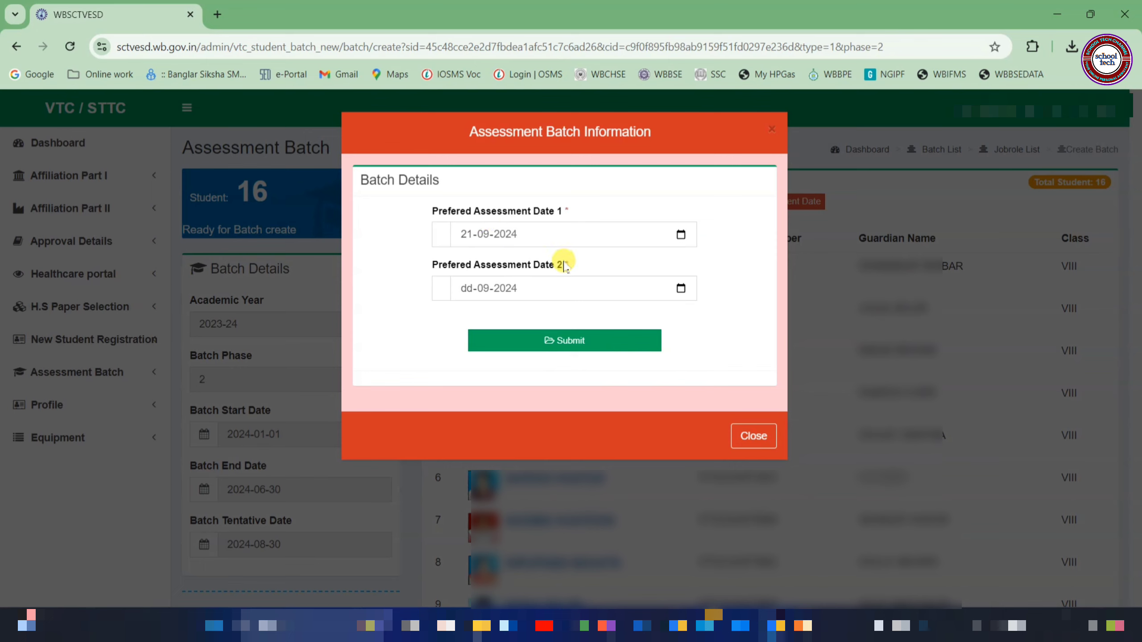
{"action": "left_click", "coordinate": [681, 288]}
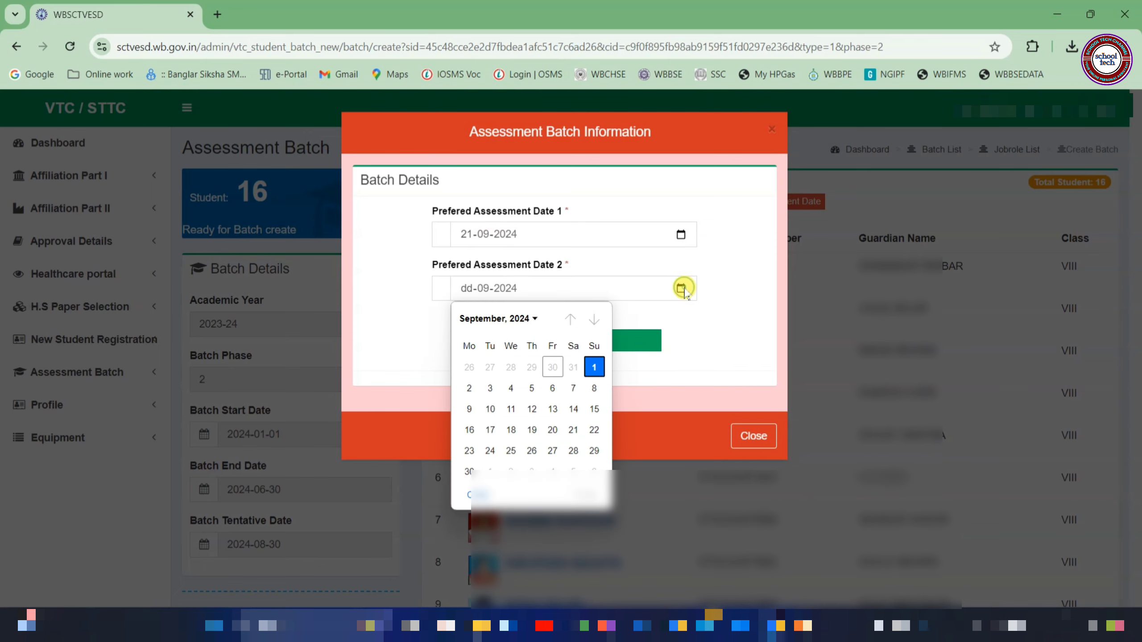
{"action": "left_click", "coordinate": [573, 449]}
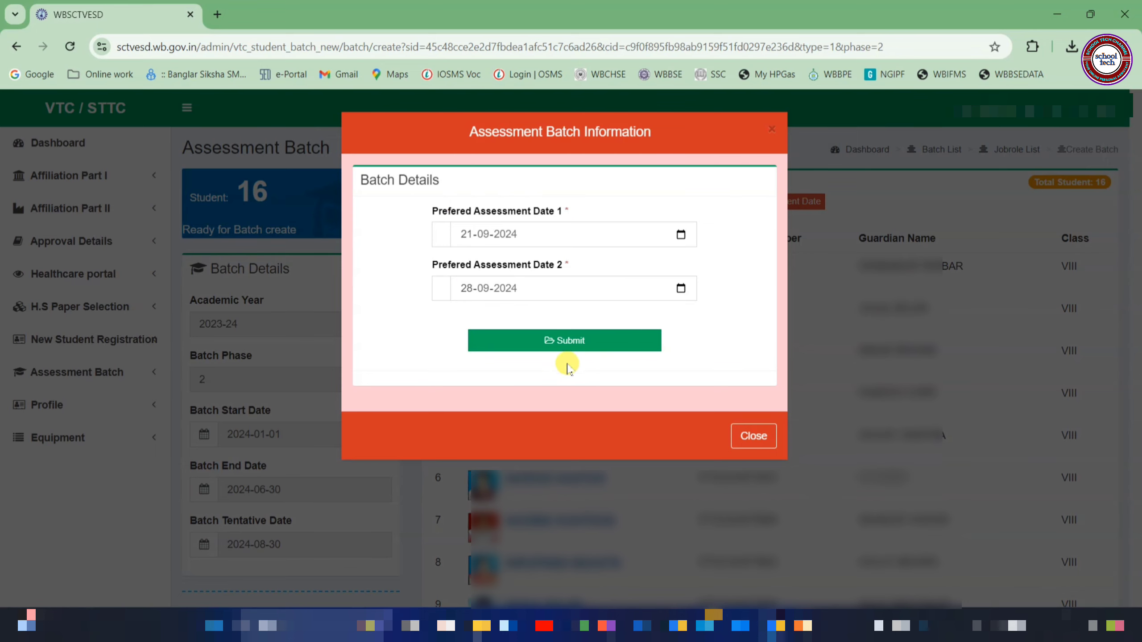
{"action": "left_click", "coordinate": [571, 338]}
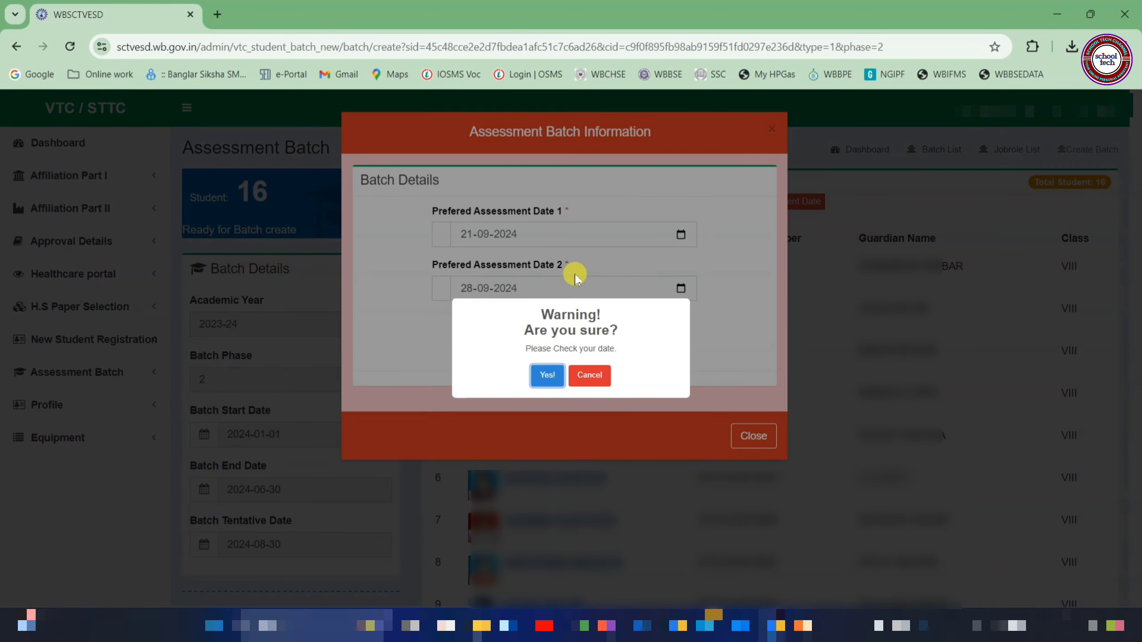
{"action": "left_click", "coordinate": [548, 376]}
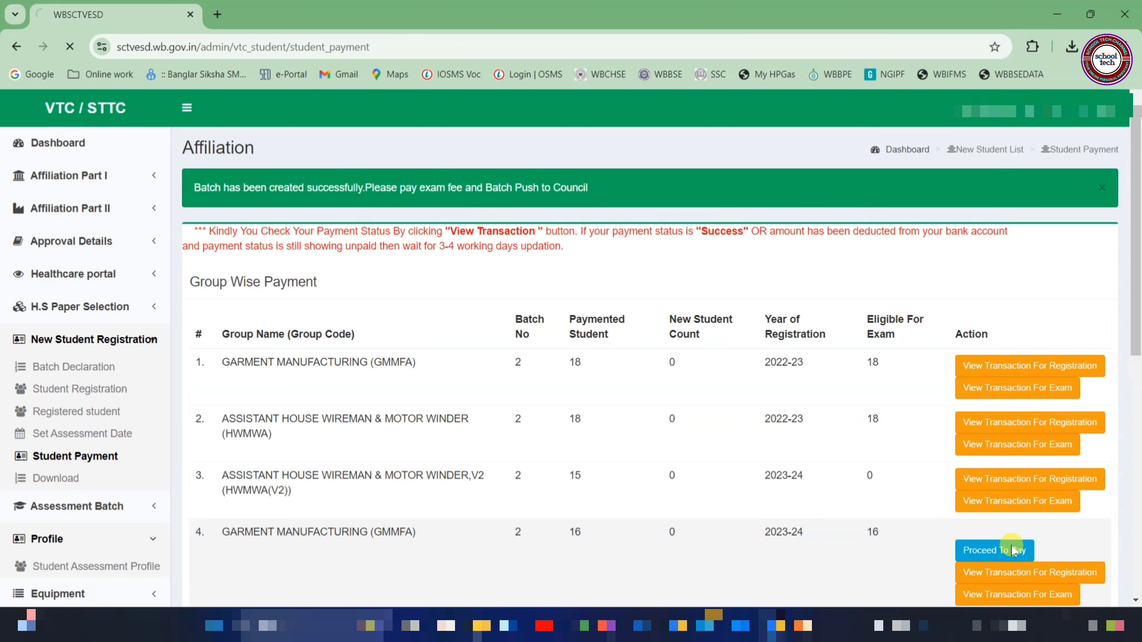
Step: Pay the VTC examination fee for the 2023-24 Garment Manufacturing batch through SBIePay using the UPI QR option
{"action": "left_click", "coordinate": [1014, 549]}
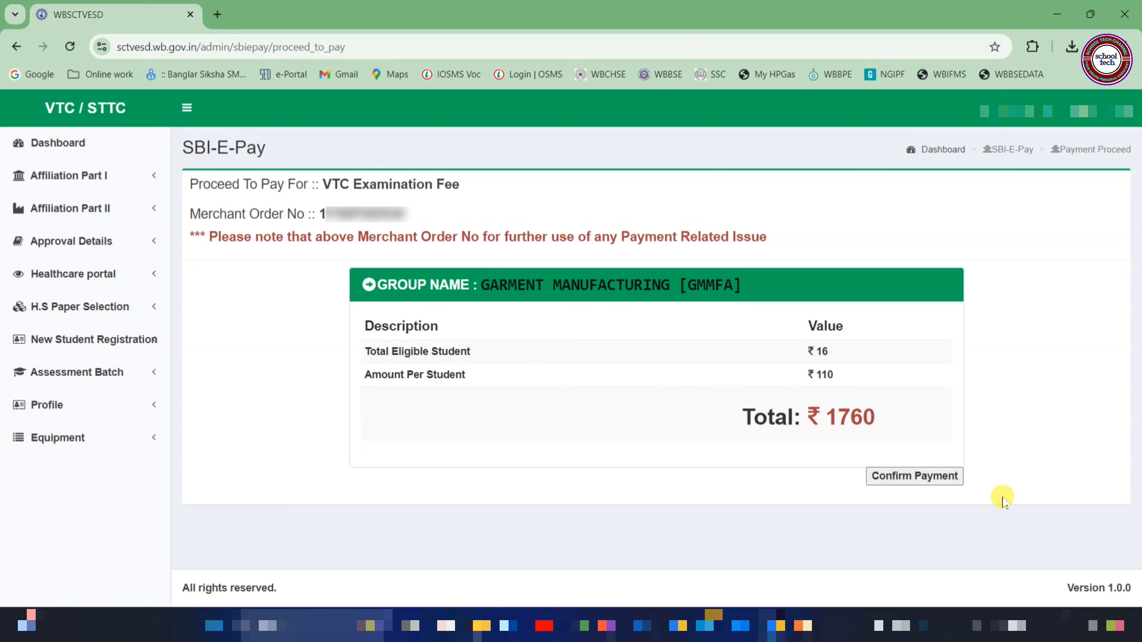
{"action": "left_click", "coordinate": [903, 480]}
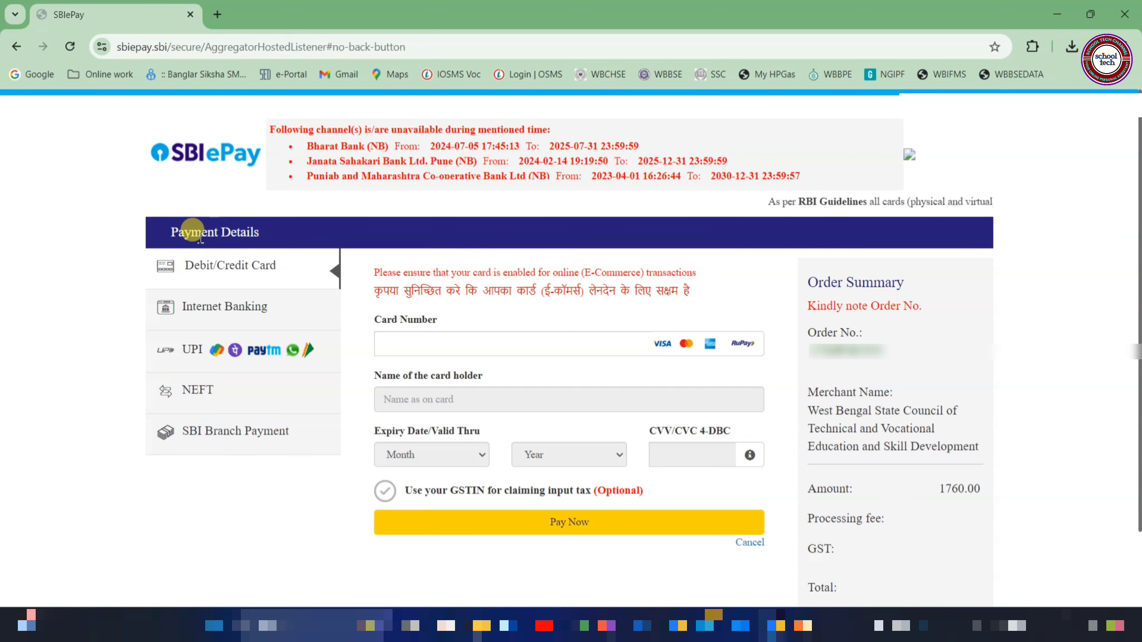
{"action": "left_click", "coordinate": [193, 355]}
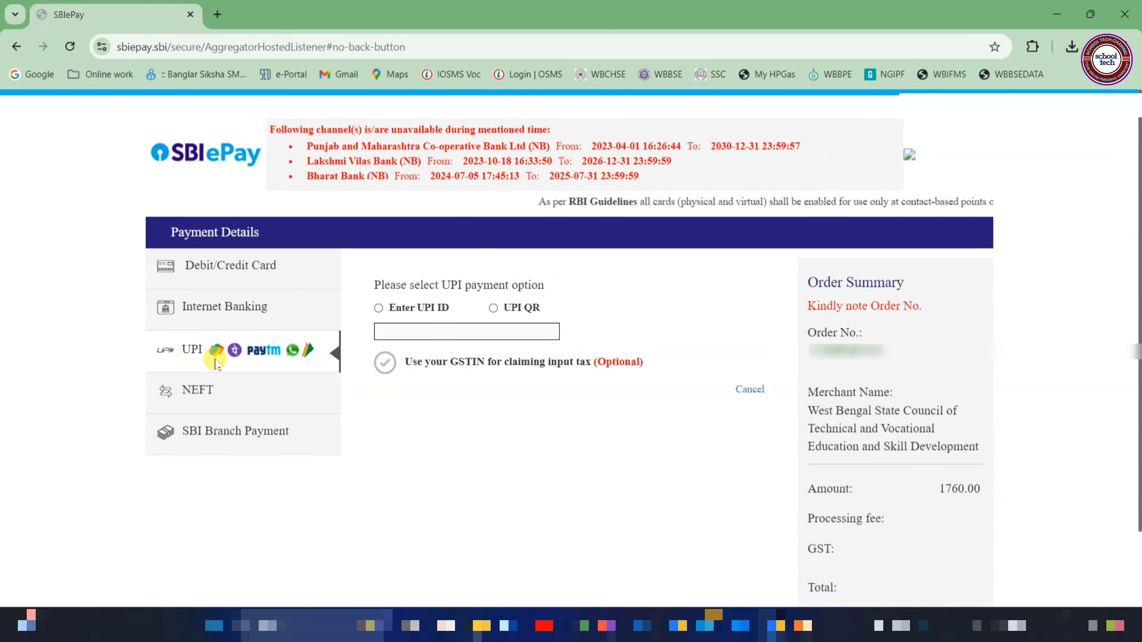
{"action": "left_click", "coordinate": [493, 308]}
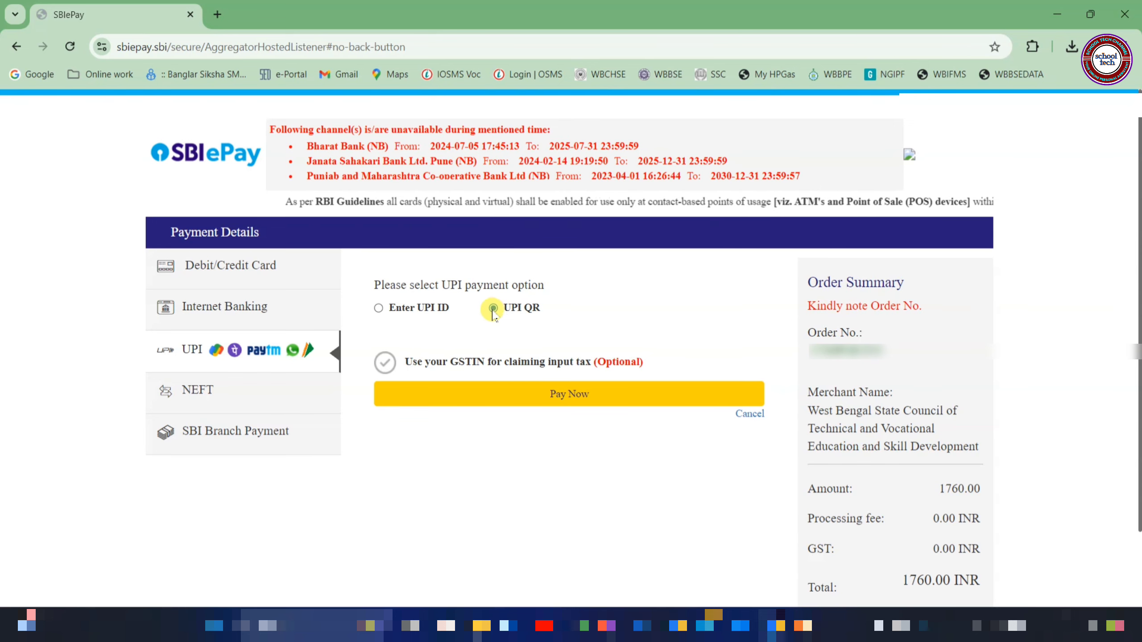
{"action": "left_click", "coordinate": [546, 394]}
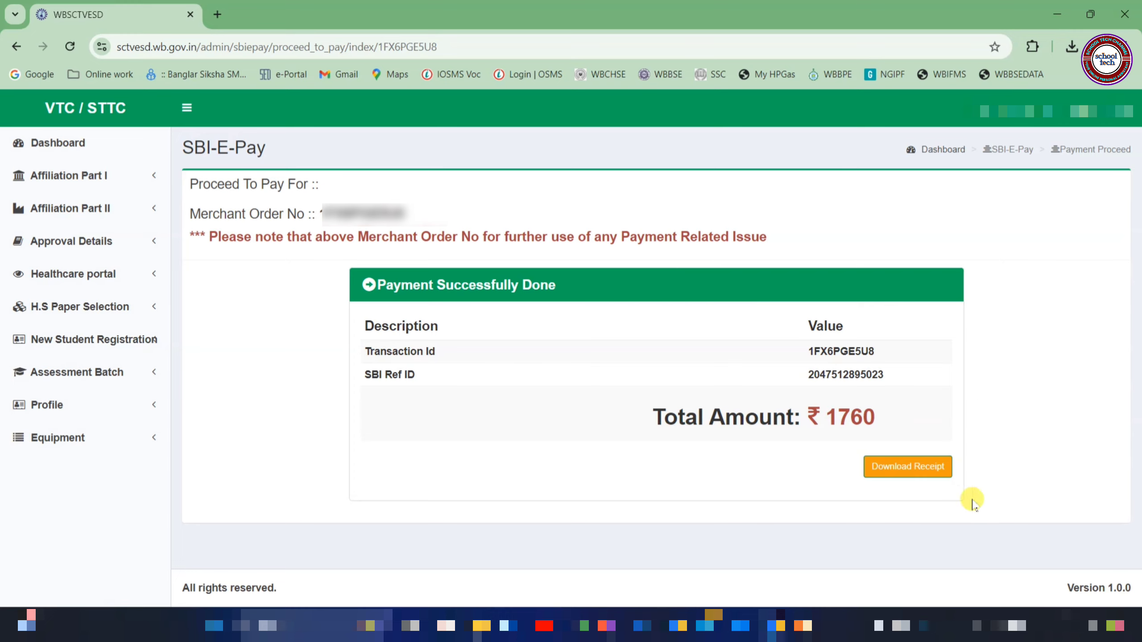
Step: Download the receipt for the exam fee payment and return to the WBSCTVESD portal page
{"action": "left_click", "coordinate": [903, 473]}
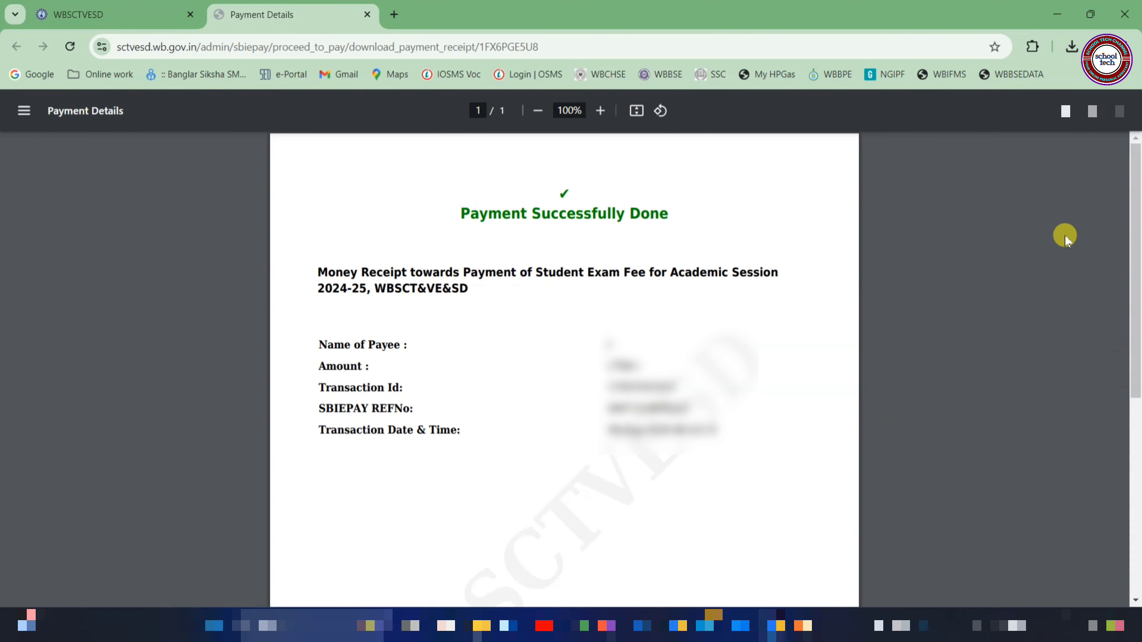
{"action": "left_click", "coordinate": [1069, 127]}
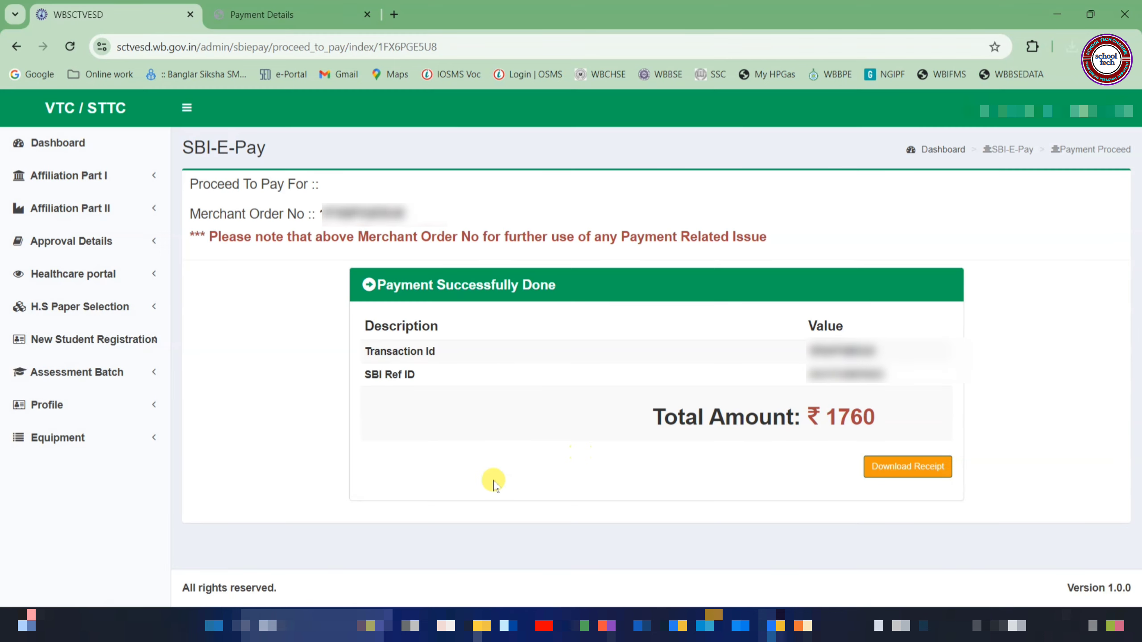
{"action": "key", "text": "ctrl+shift+Tab"}
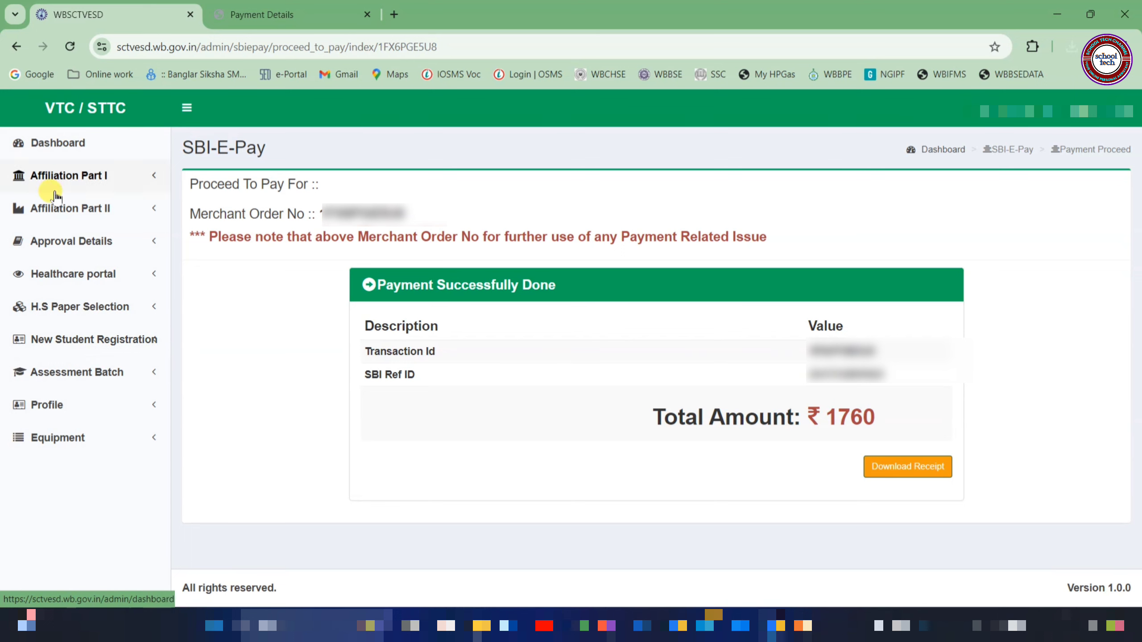
Step: Search the registered student groups for 2023-24 and open the Batch 2 exam list for ASSISTANT HOUSE WIREMAN & MOTOR WINDER,V2
{"action": "left_click", "coordinate": [77, 338]}
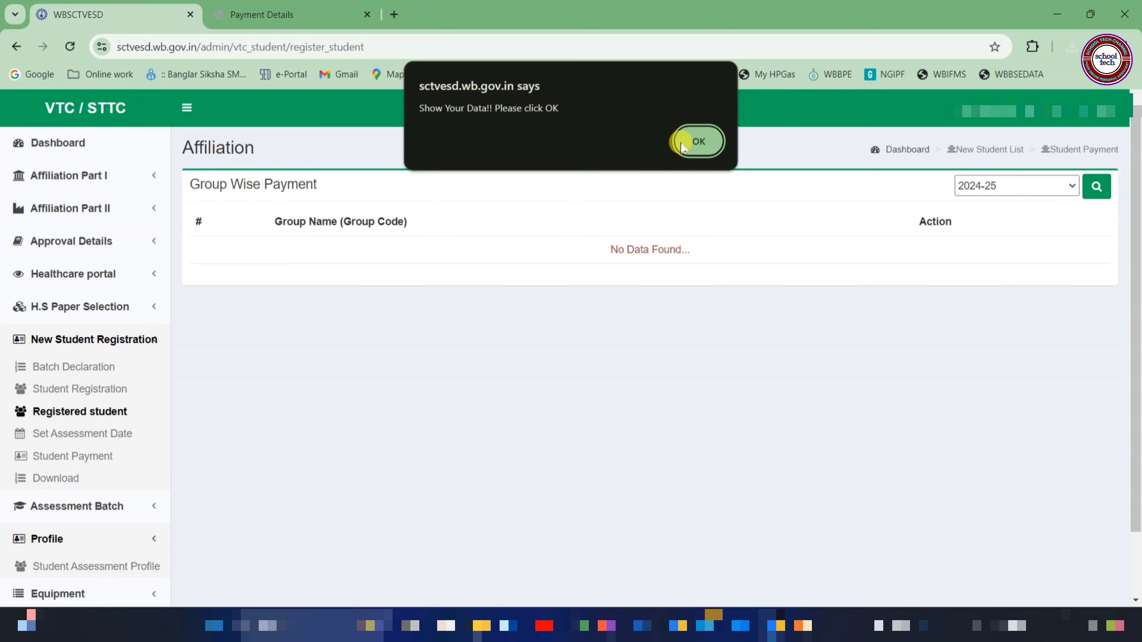
{"action": "left_click", "coordinate": [682, 147]}
{"action": "left_click", "coordinate": [1012, 186]}
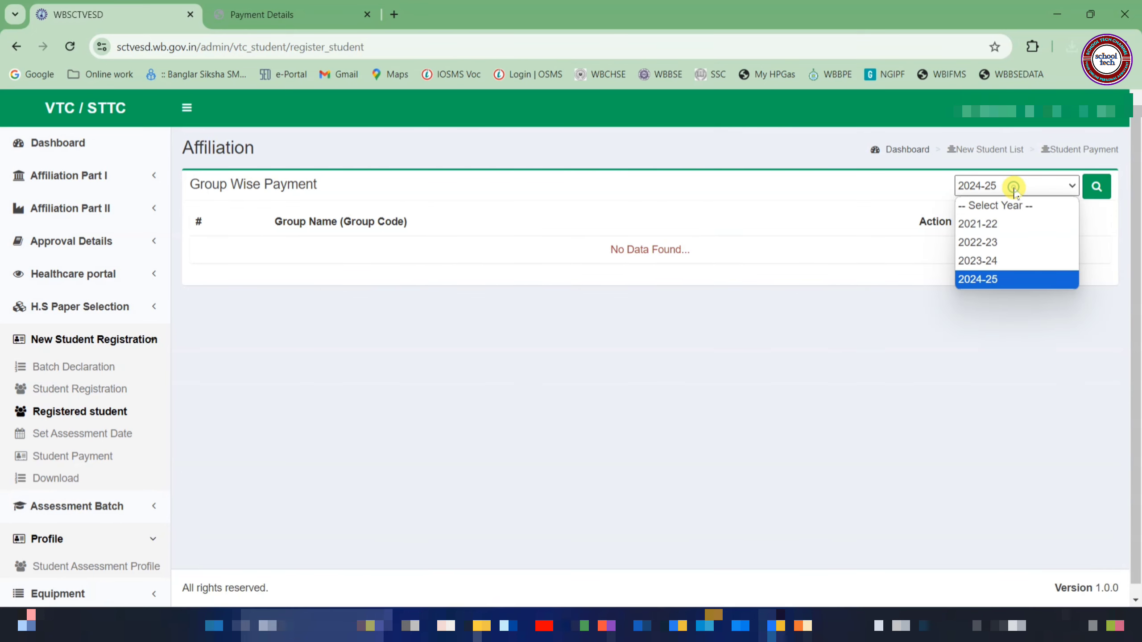
{"action": "left_click", "coordinate": [1001, 263]}
{"action": "left_click", "coordinate": [1095, 186]}
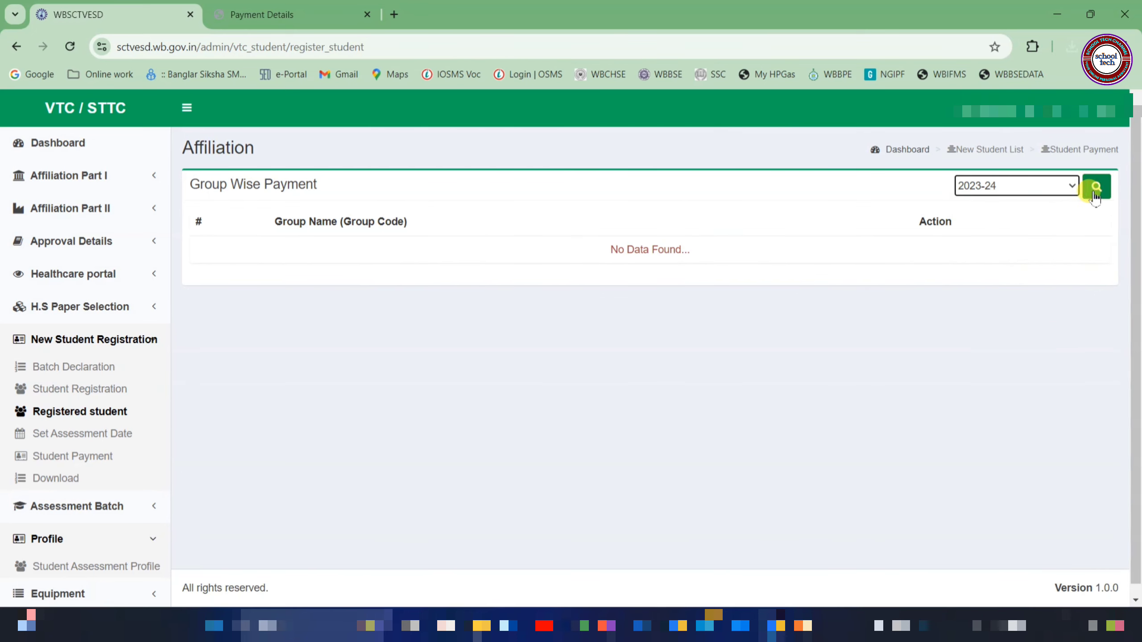
{"action": "left_click", "coordinate": [1095, 192]}
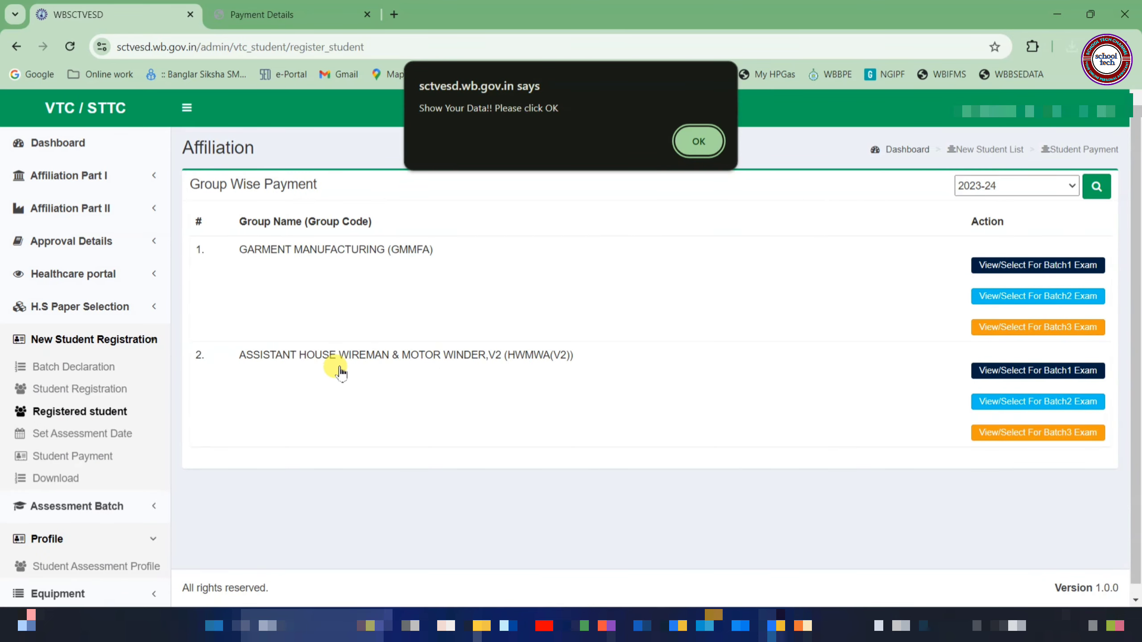
{"action": "left_click", "coordinate": [703, 141]}
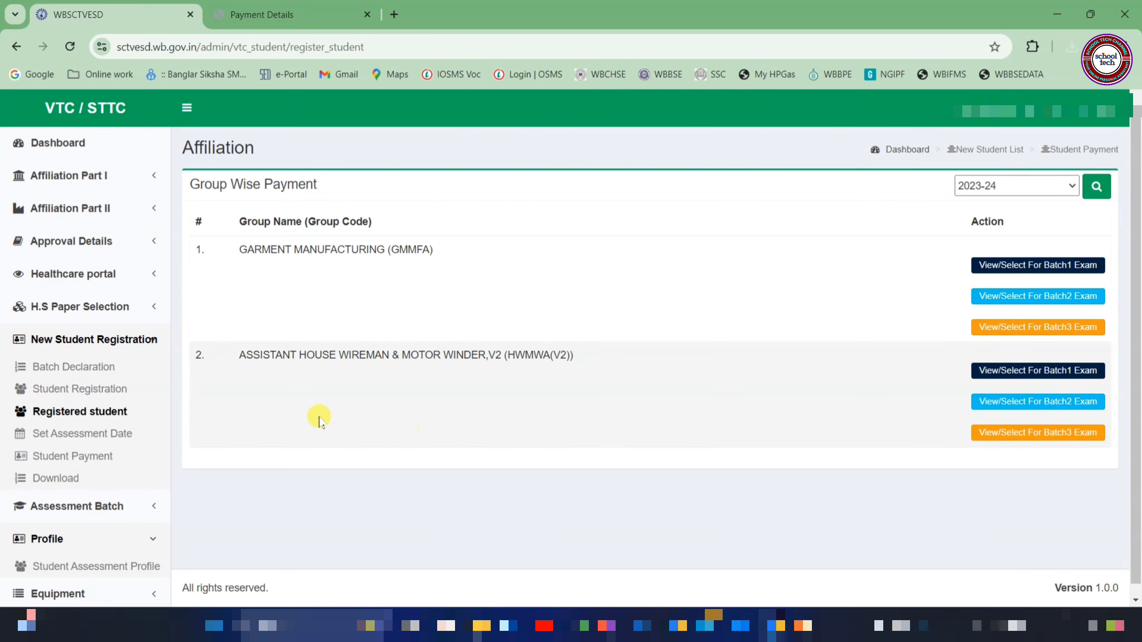
{"action": "left_click", "coordinate": [1029, 408]}
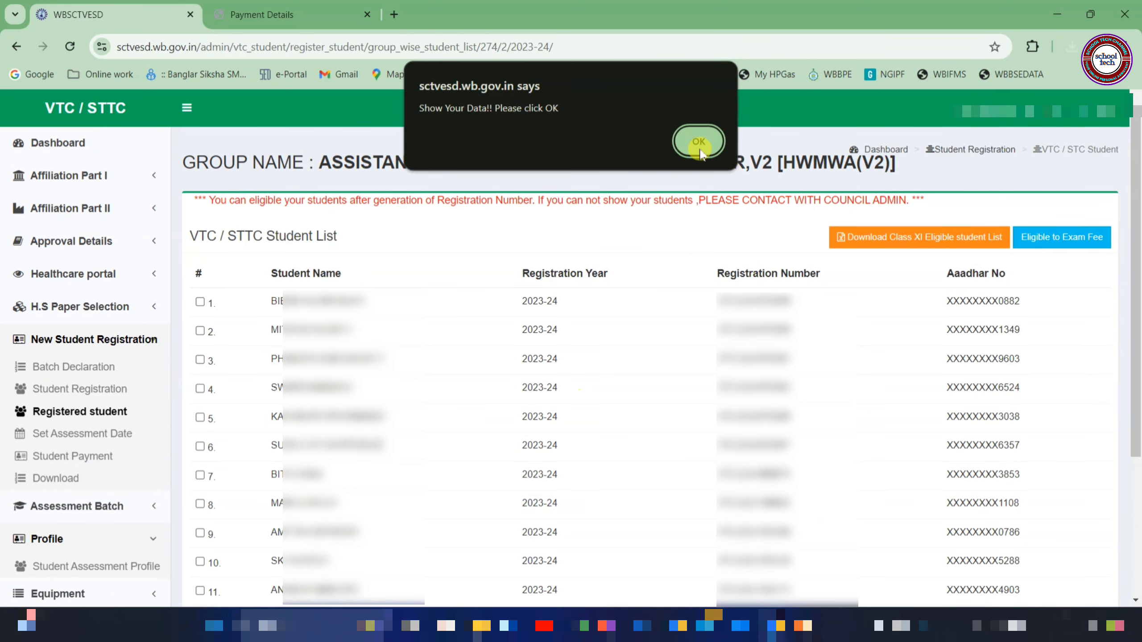
{"action": "left_click", "coordinate": [700, 138]}
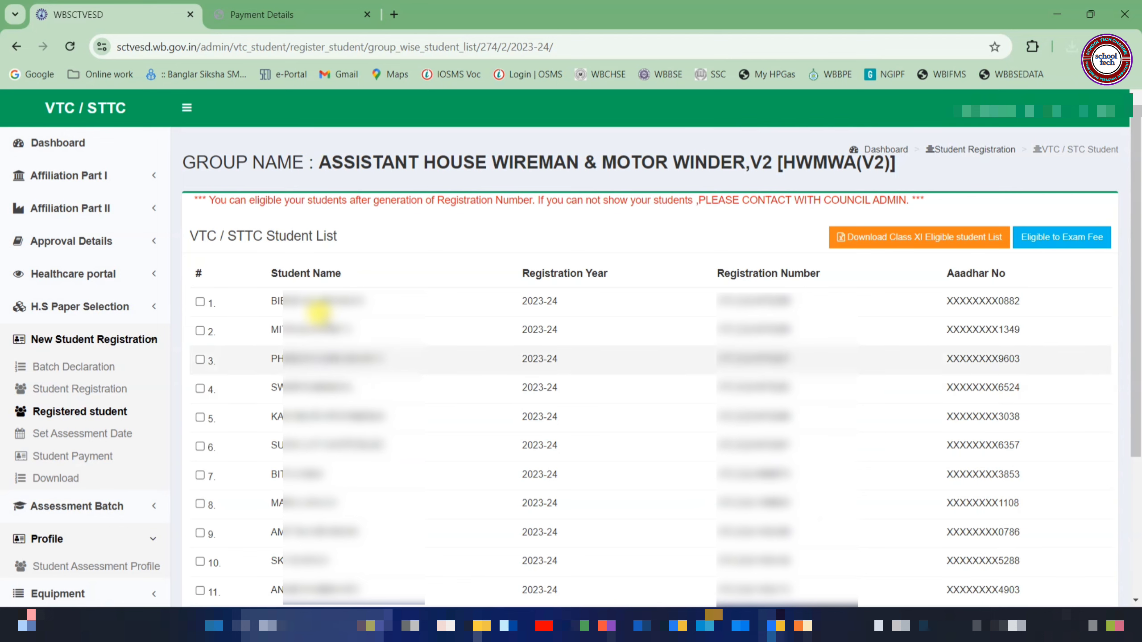
Step: Select the listed Assistant House Wireman & Motor Winder,V2 students and confirm them as eligible for the exam fee
{"action": "left_click", "coordinate": [200, 302]}
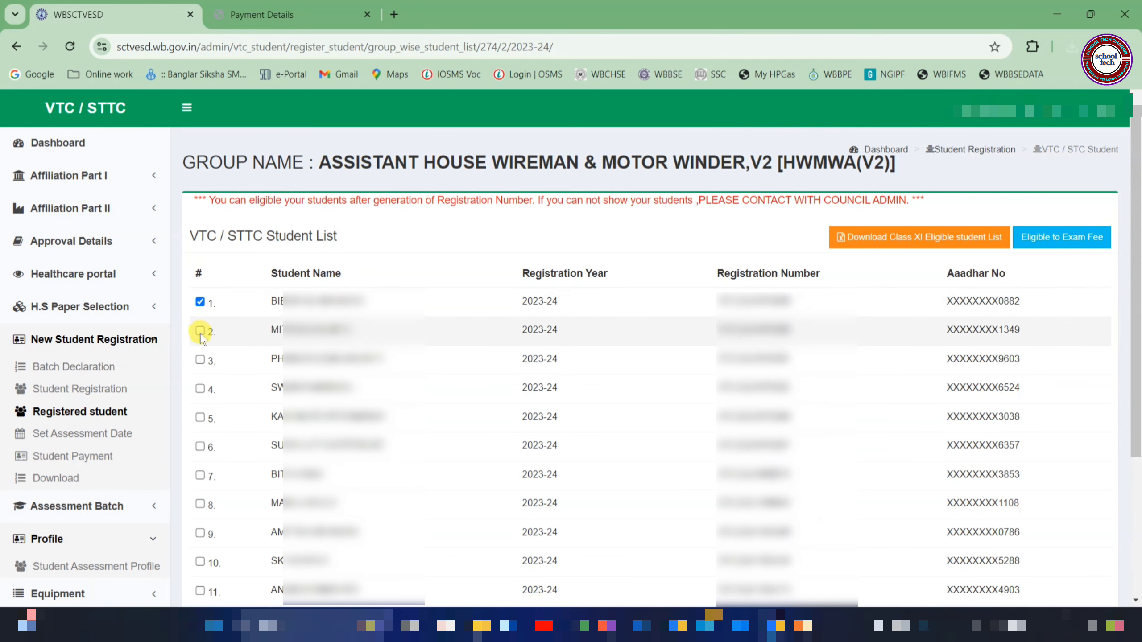
{"action": "left_click", "coordinate": [200, 331]}
{"action": "left_click", "coordinate": [200, 360]}
{"action": "left_click", "coordinate": [200, 388]}
{"action": "left_click", "coordinate": [200, 418]}
{"action": "left_click", "coordinate": [200, 447]}
{"action": "left_click", "coordinate": [200, 475]}
{"action": "left_click", "coordinate": [200, 504]}
{"action": "left_click", "coordinate": [200, 533]}
{"action": "left_click", "coordinate": [200, 561]}
{"action": "left_click", "coordinate": [200, 591]}
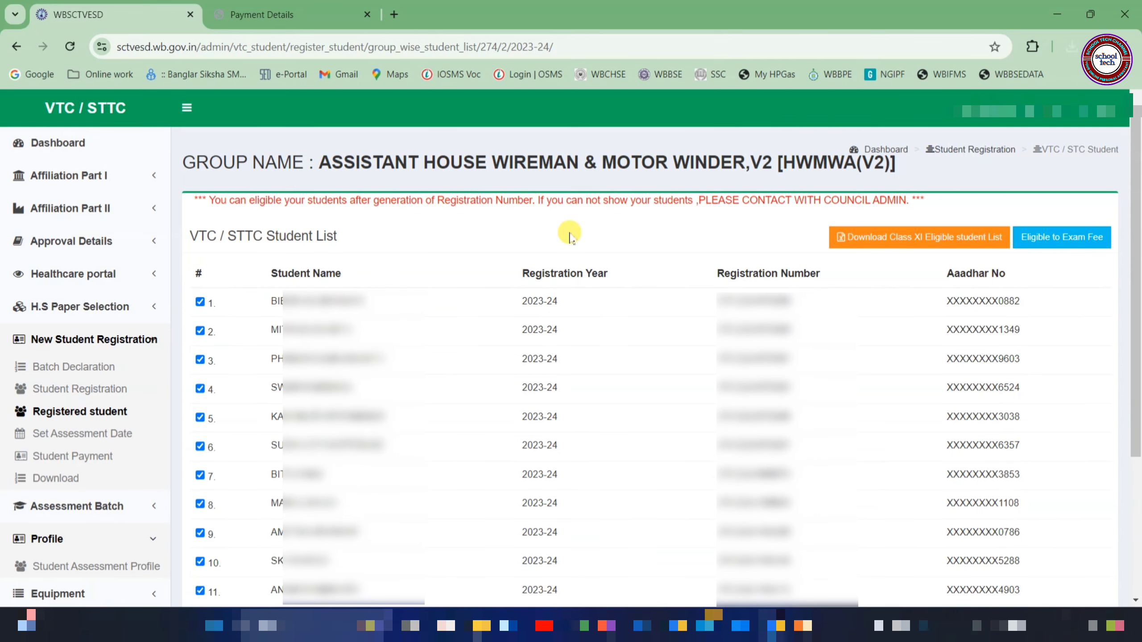
{"action": "left_click", "coordinate": [1068, 238]}
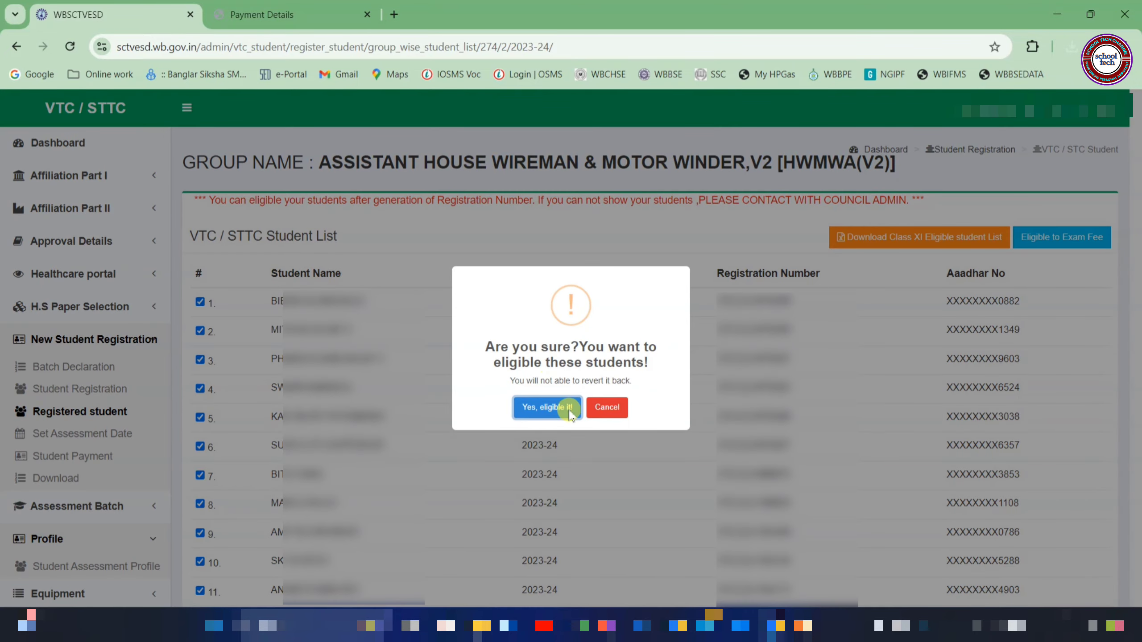
{"action": "left_click", "coordinate": [570, 410]}
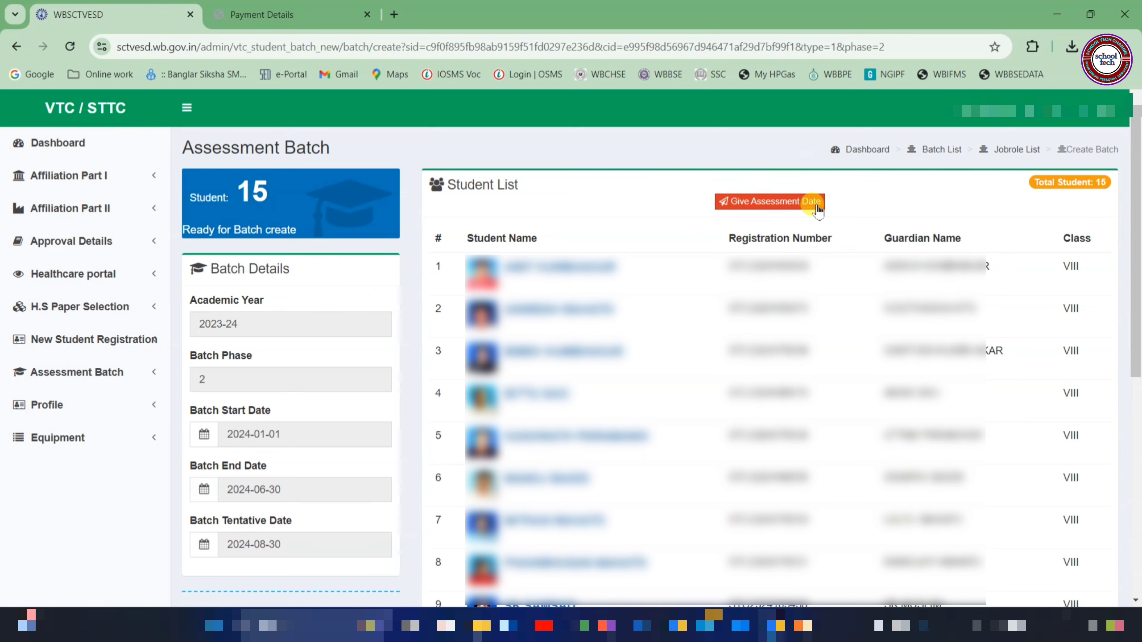
Step: Submit 21-09-2024 and 28-09-2024 as the two preferred assessment dates for the Assistant House Wireman & Motor Winder,V2 batch and confirm them
{"action": "left_click", "coordinate": [781, 210]}
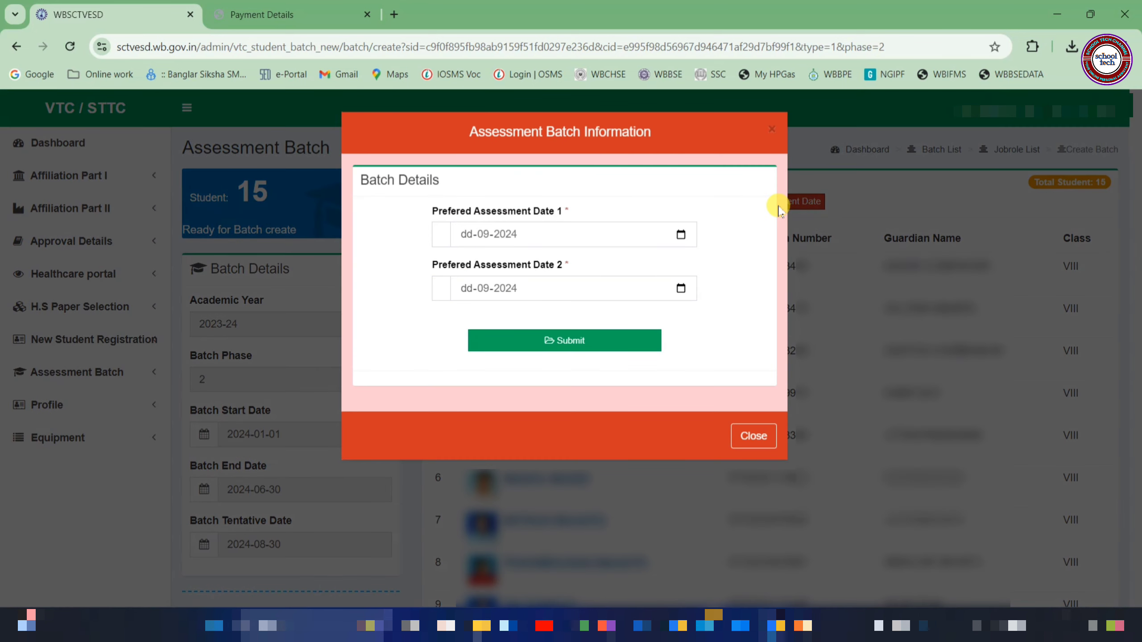
{"action": "left_click", "coordinate": [681, 235]}
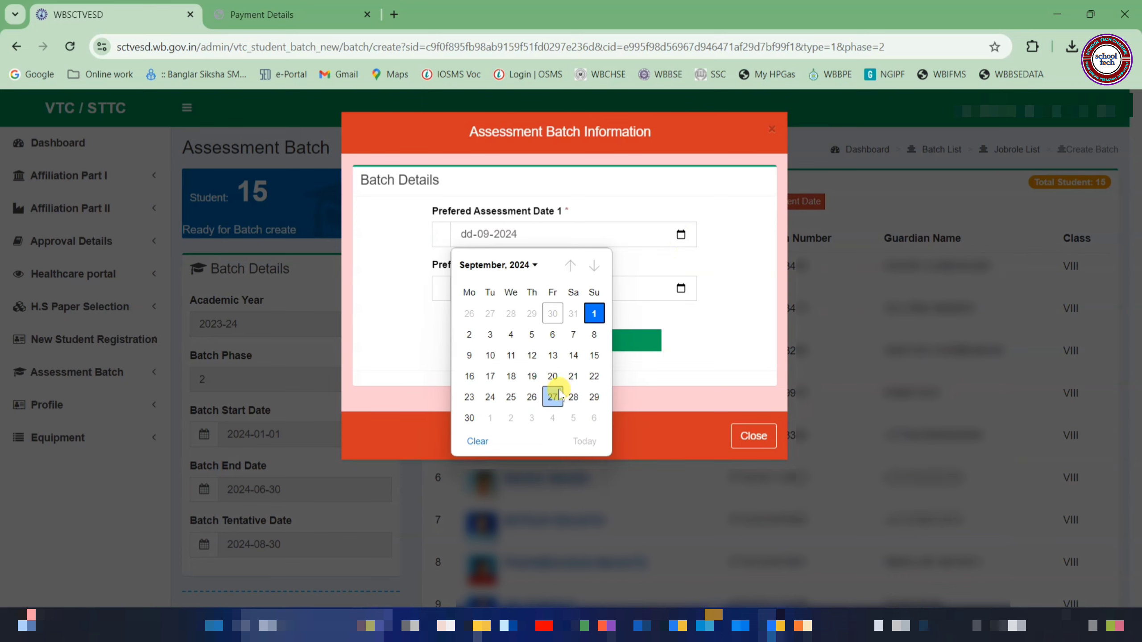
{"action": "left_click", "coordinate": [574, 376]}
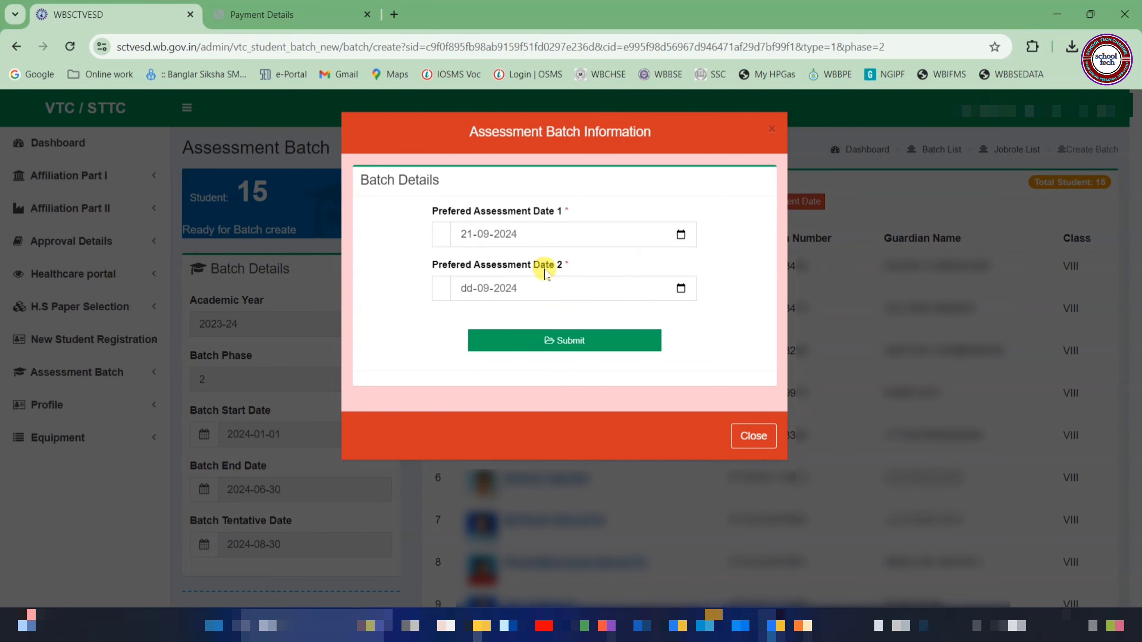
{"action": "left_click", "coordinate": [680, 289]}
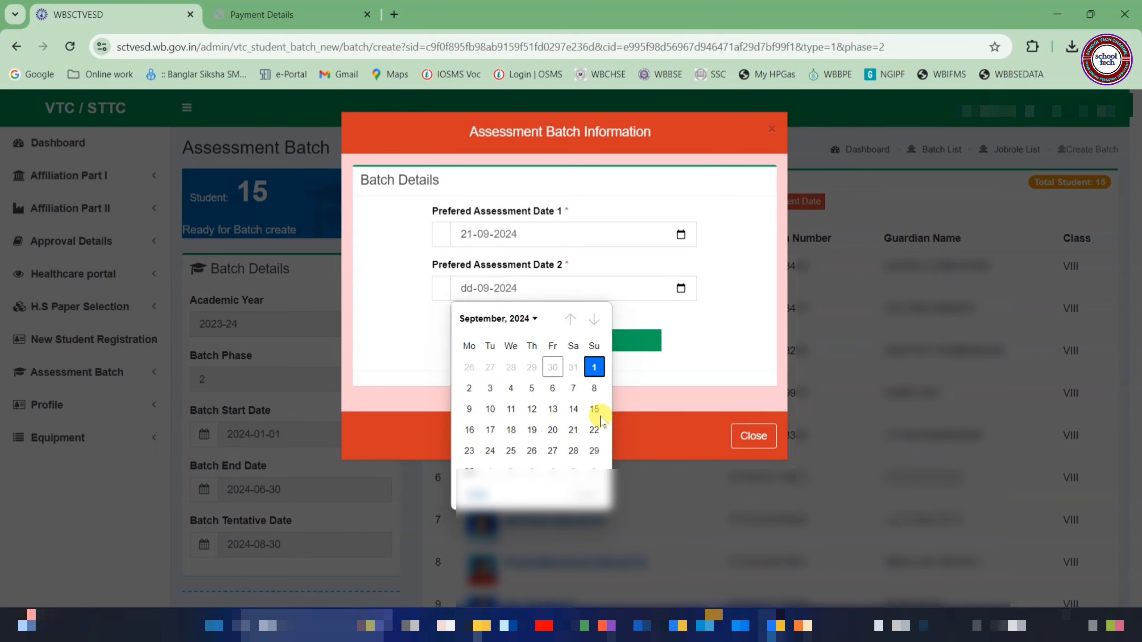
{"action": "left_click", "coordinate": [577, 451]}
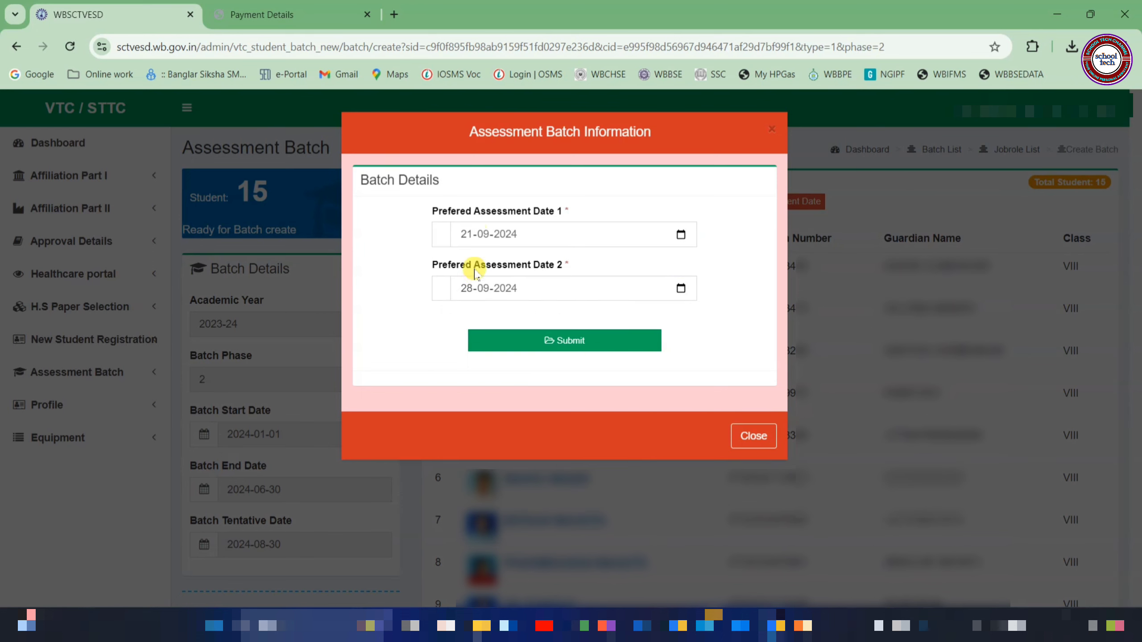
{"action": "left_click", "coordinate": [554, 338]}
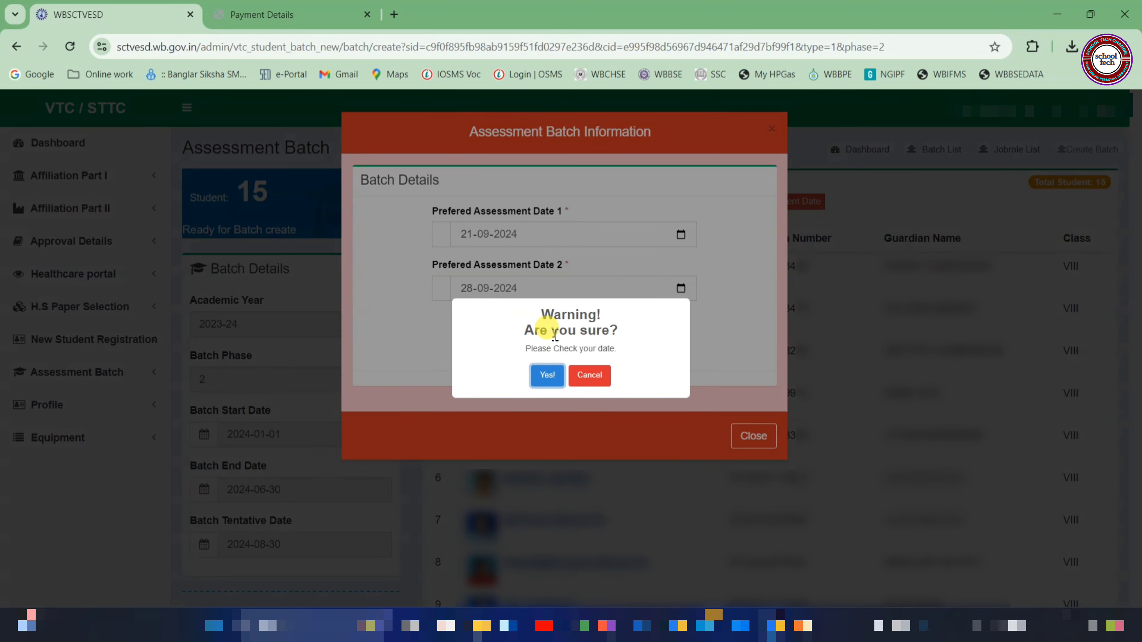
{"action": "left_click", "coordinate": [554, 376]}
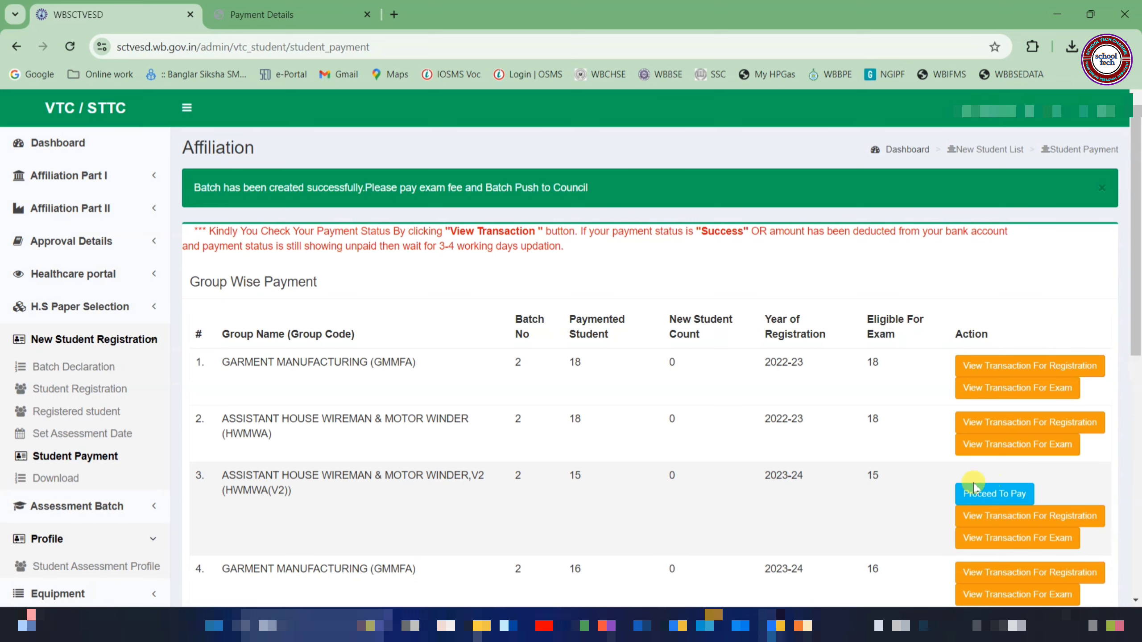
Step: Pay the 2023-24 Assistant House Wireman & Motor Winder,V2 examination fee through SBIePay using UPI QR, and download the payment receipt
{"action": "left_click", "coordinate": [995, 494]}
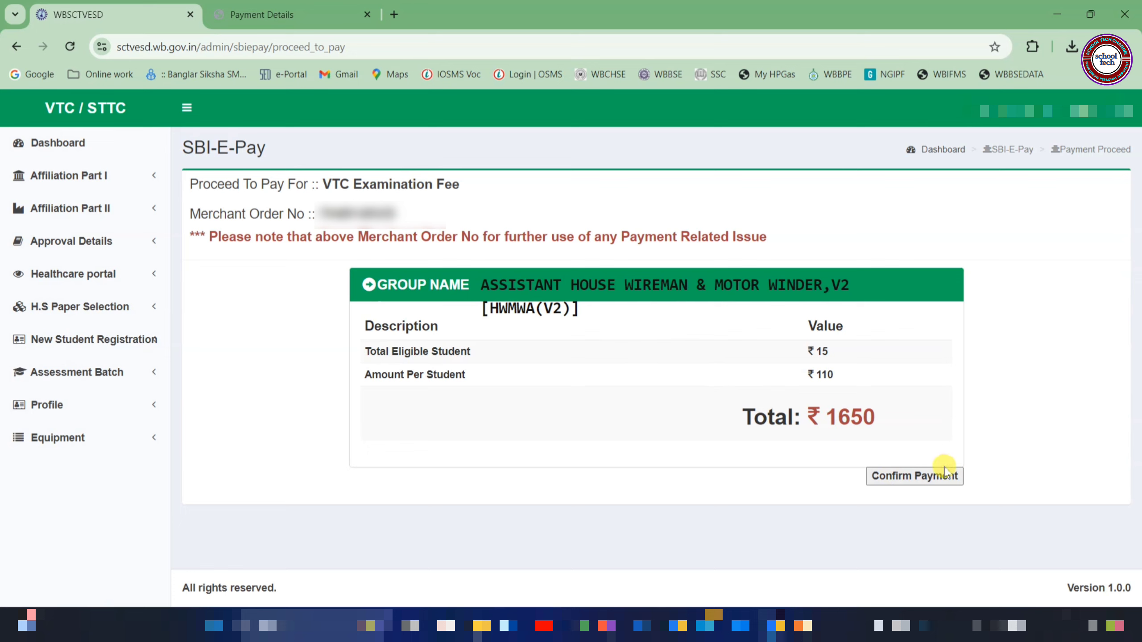
{"action": "left_click", "coordinate": [899, 477]}
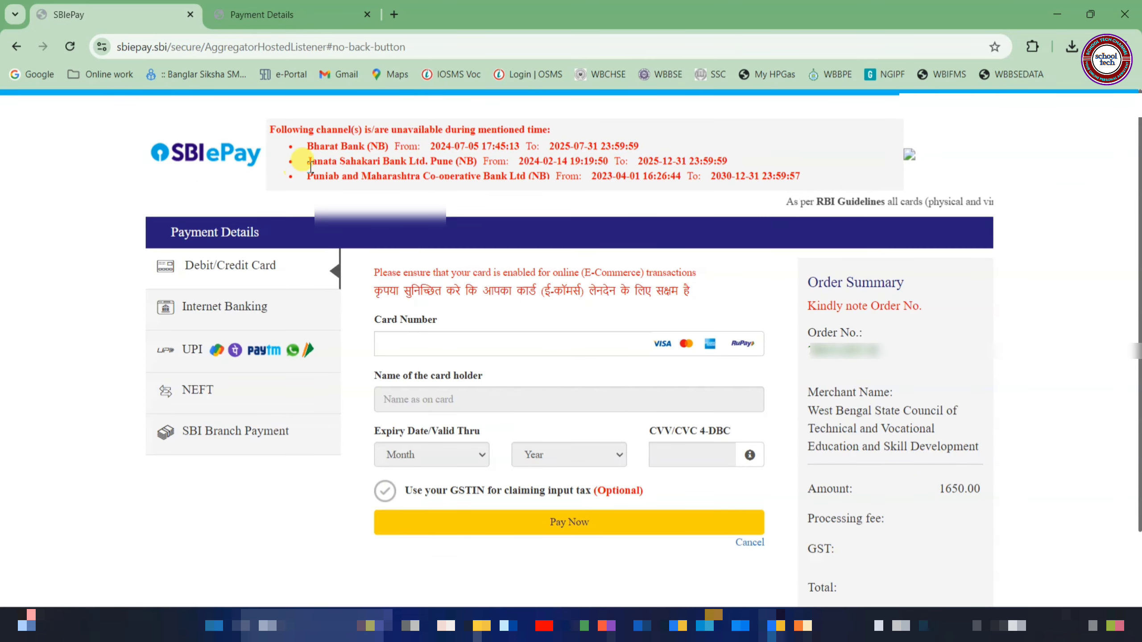
{"action": "left_click", "coordinate": [202, 352]}
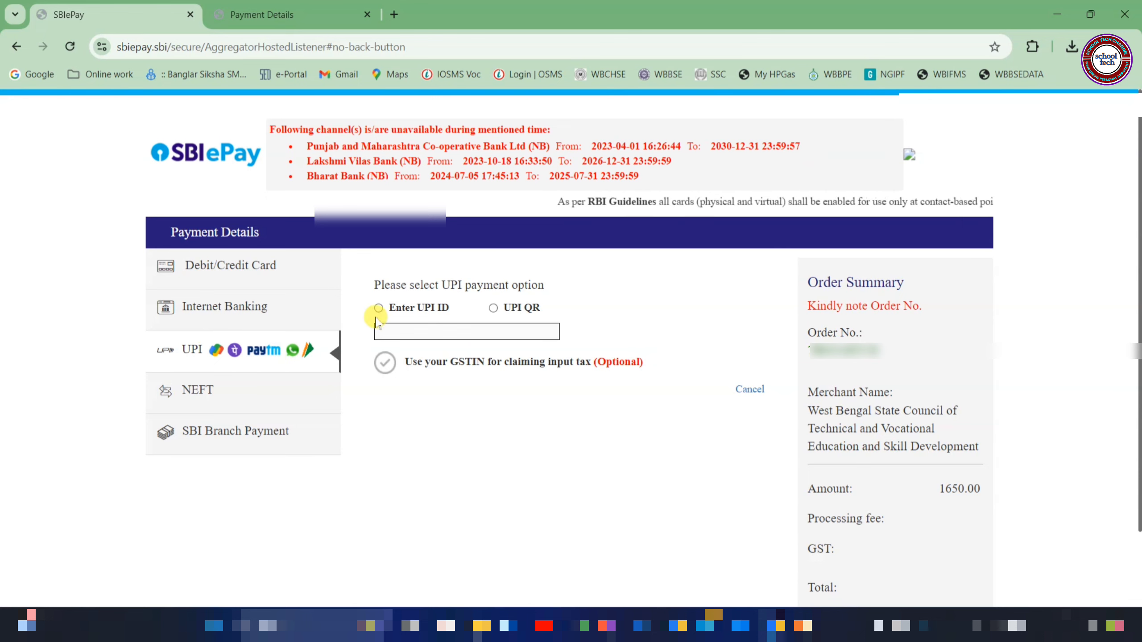
{"action": "left_click", "coordinate": [493, 308]}
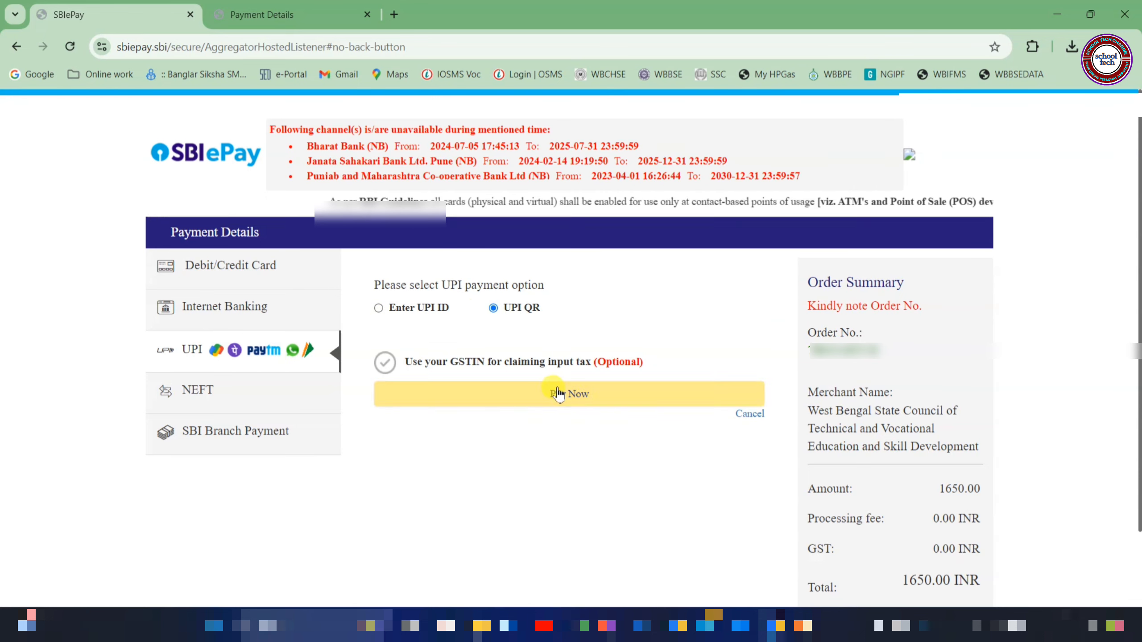
{"action": "left_click", "coordinate": [518, 396]}
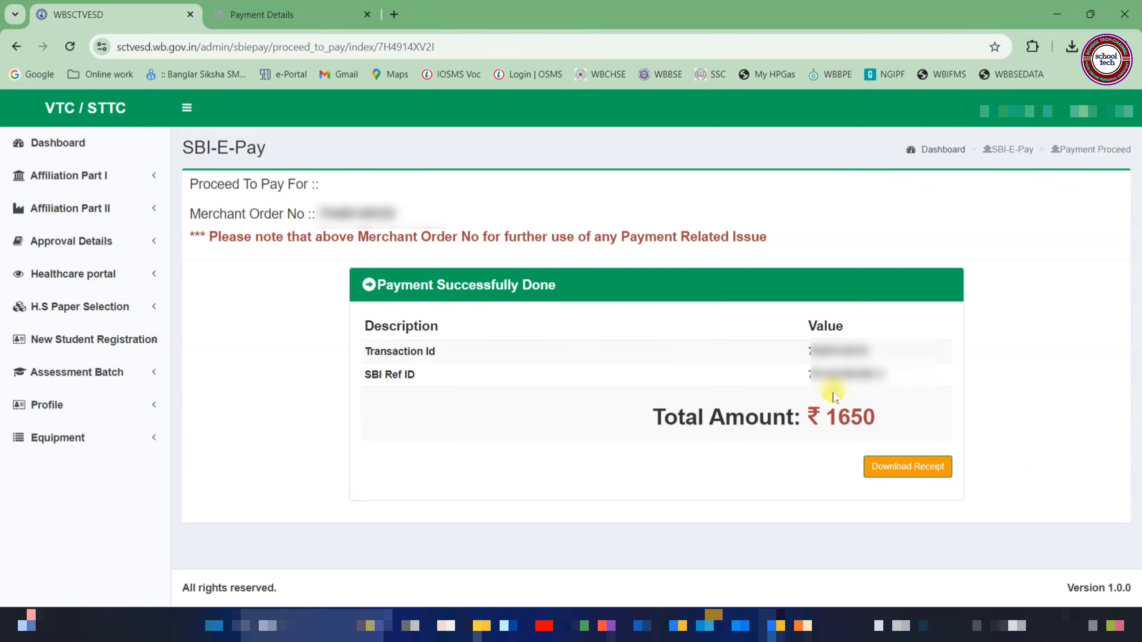
{"action": "left_click", "coordinate": [905, 467]}
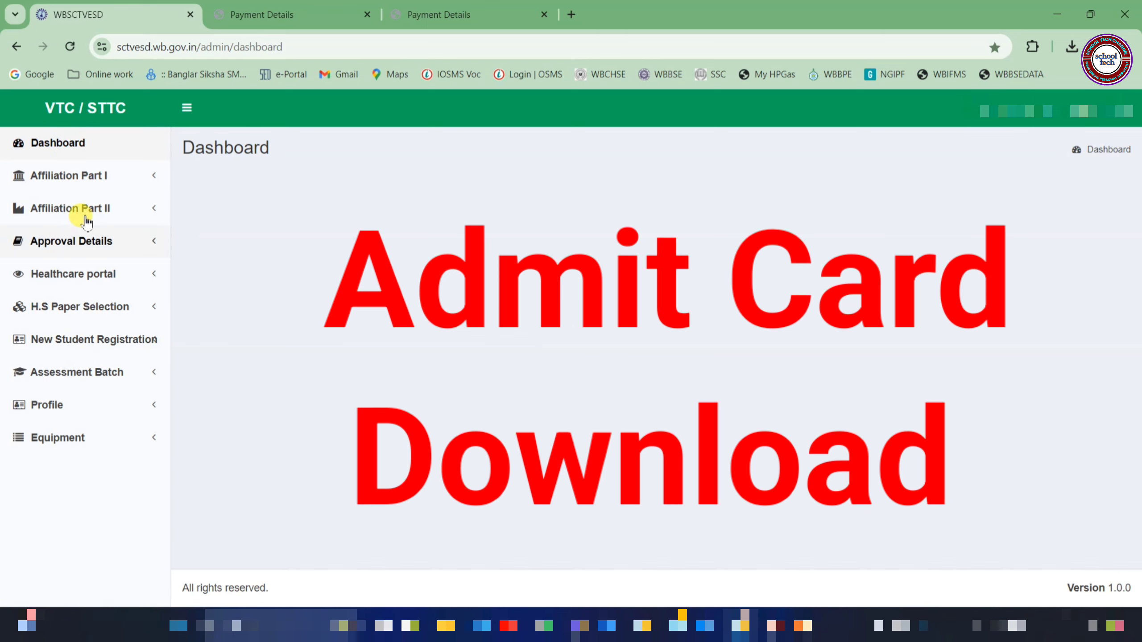
Step: Open the assessment batch list and download the admit card for the 2023-24 Garment Manufacturing batch starting 01-01-2024
{"action": "left_click", "coordinate": [79, 375]}
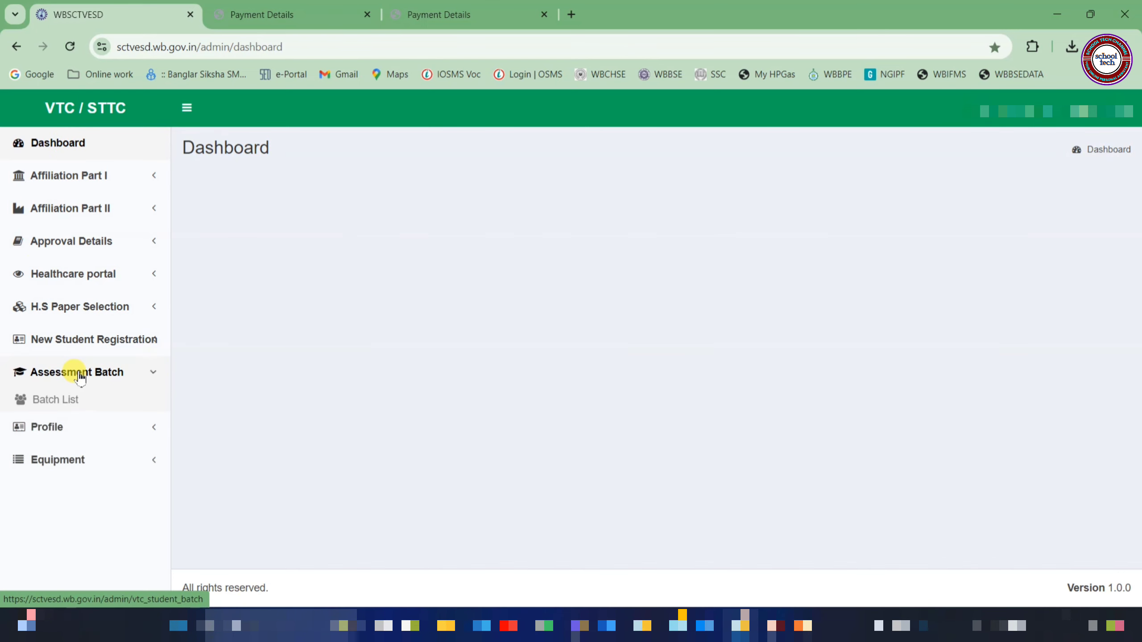
{"action": "left_click", "coordinate": [55, 400]}
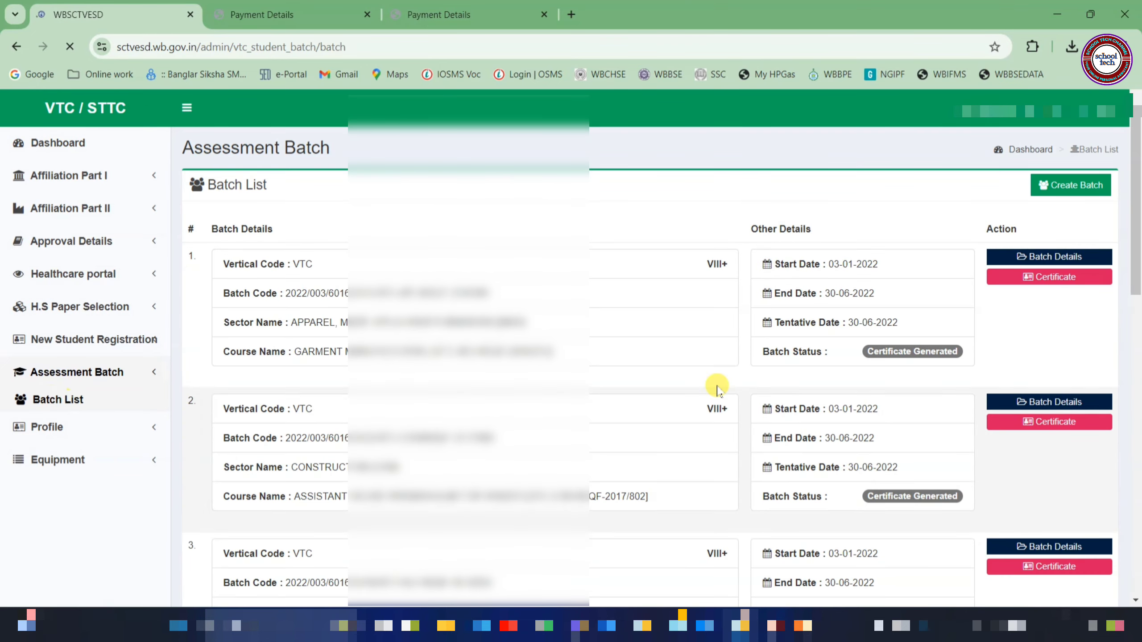
{"action": "scroll", "coordinate": [504, 266], "scroll_direction": "down", "scroll_amount": 12}
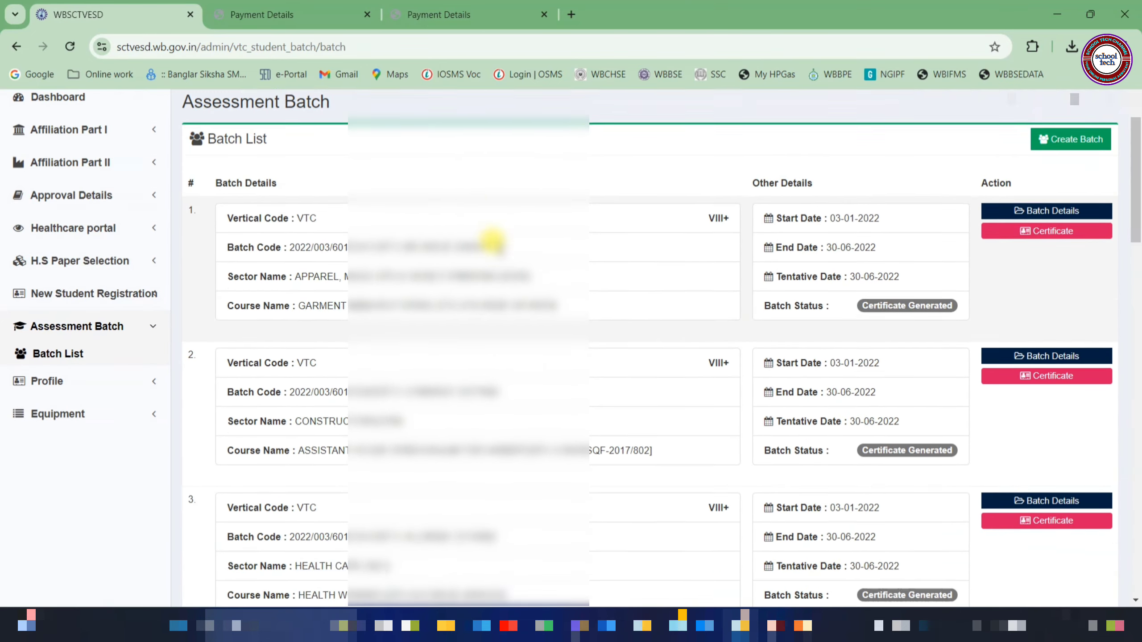
{"action": "scroll", "coordinate": [496, 269], "scroll_direction": "down", "scroll_amount": 9}
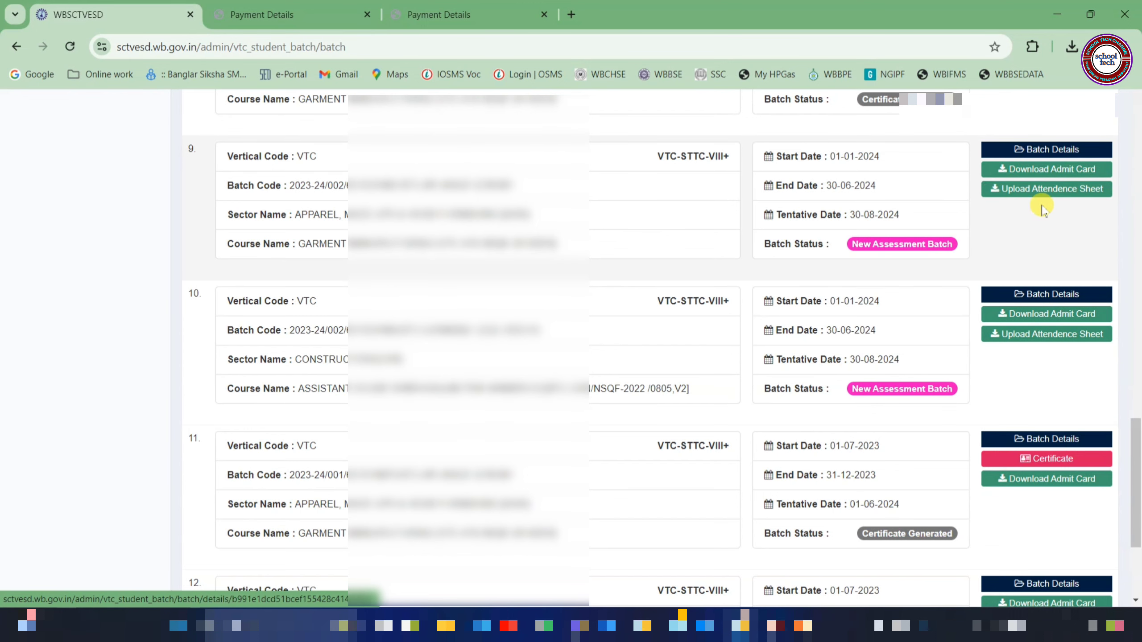
{"action": "left_click", "coordinate": [1031, 170]}
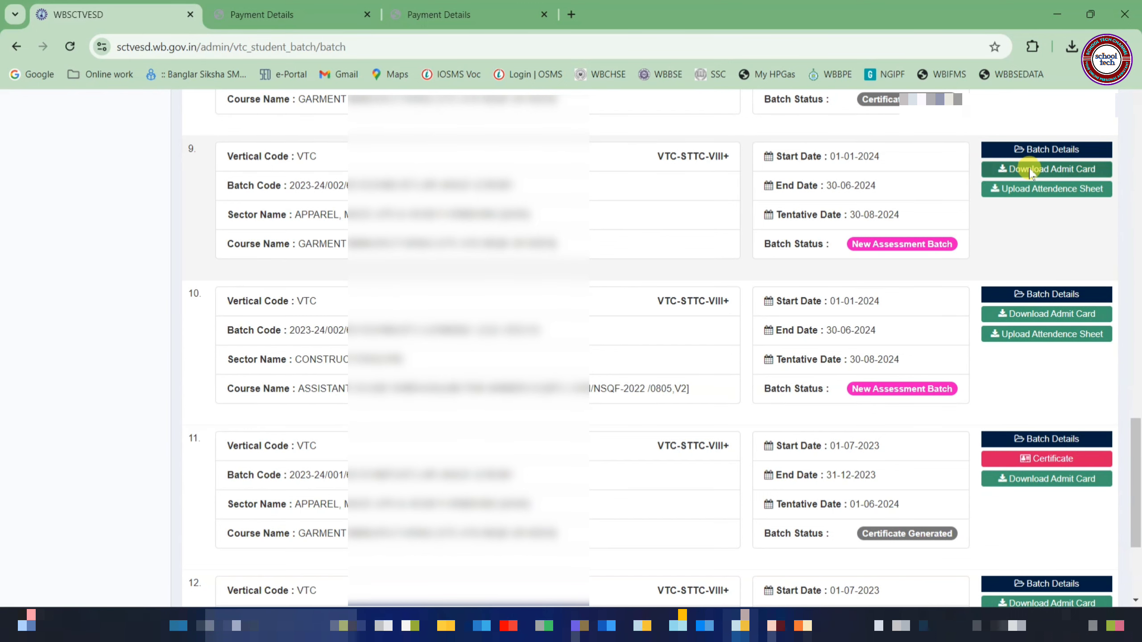